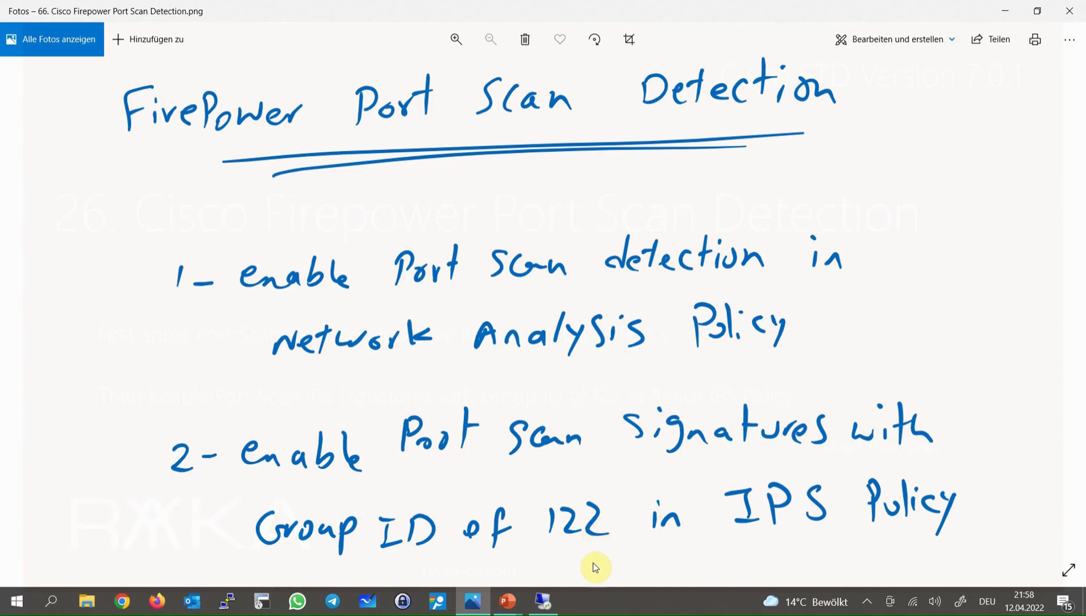
- Leave Photos for the remote session showing FMC's Network Analysis Policies list with NAP_Balanced and NAP_MAX
left_click(544, 600)
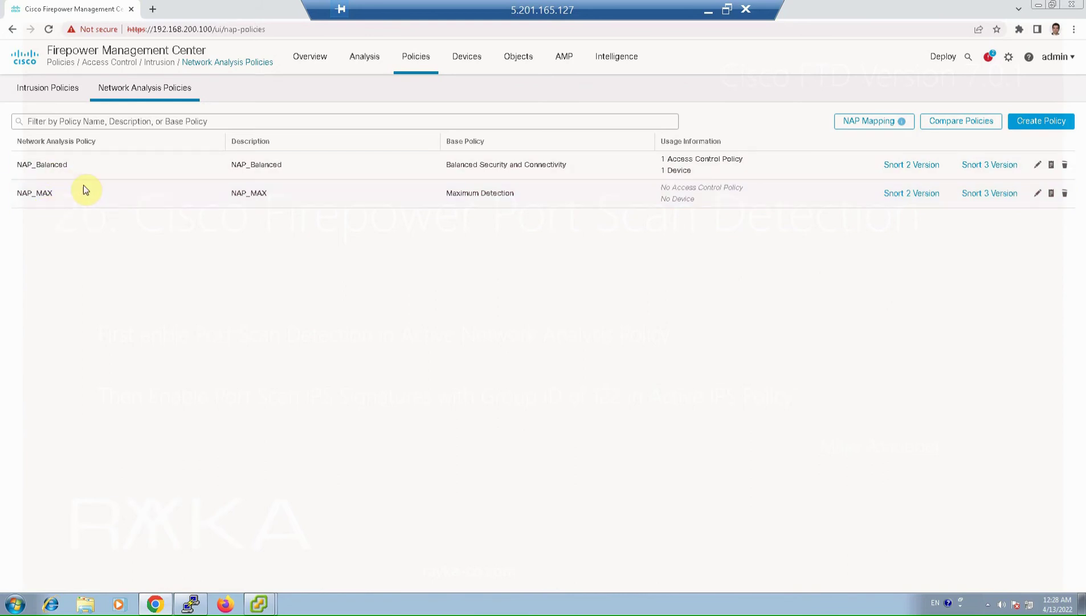
- Edit the 'default IPS' access control policy from Policies > Access Control
mouse_move(422, 98)
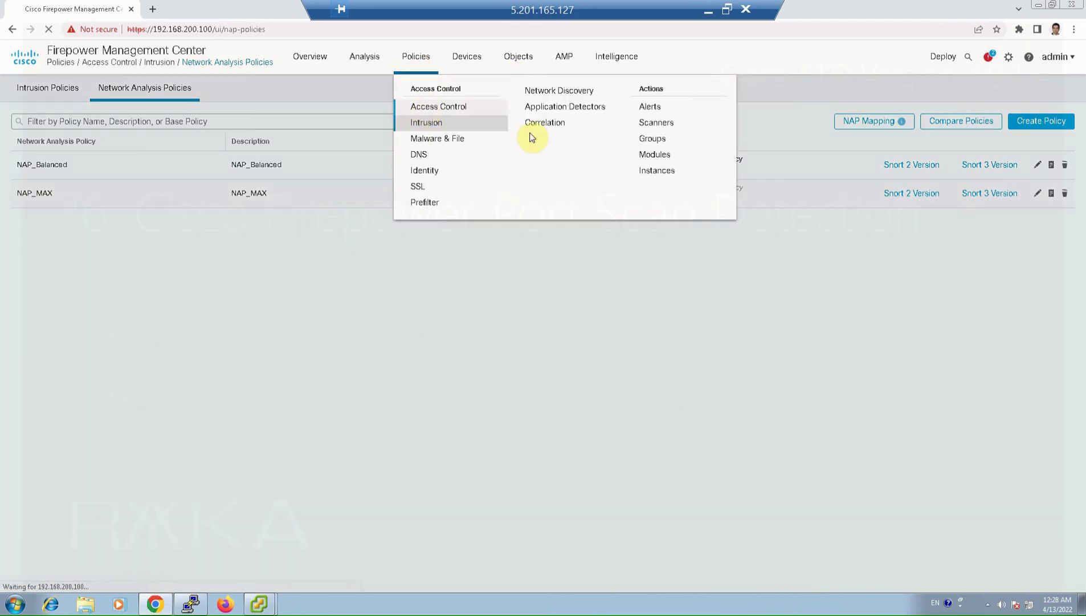
left_click(530, 134)
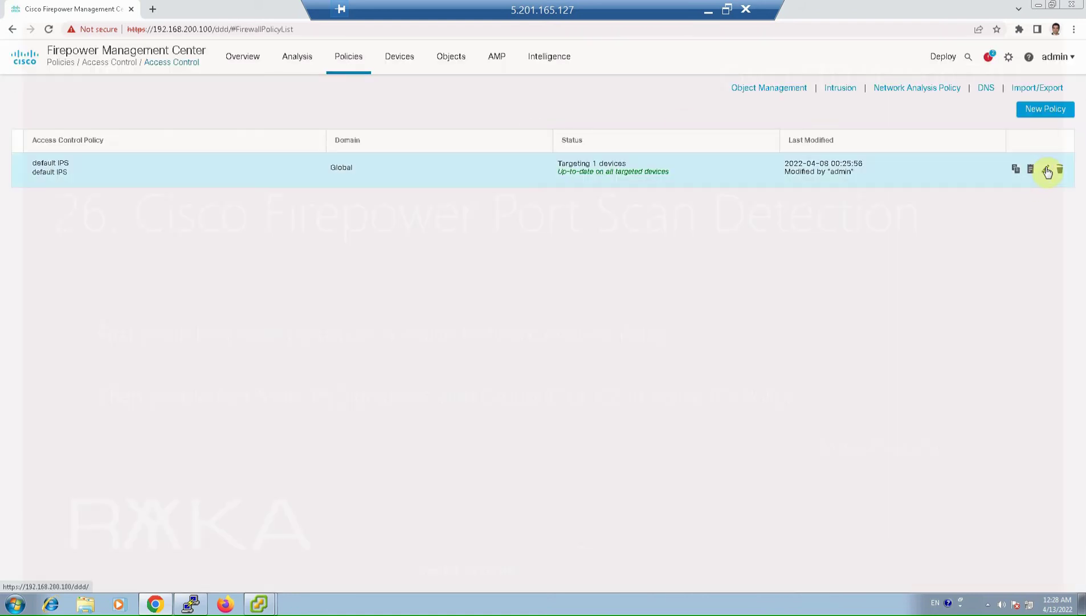
left_click(1046, 169)
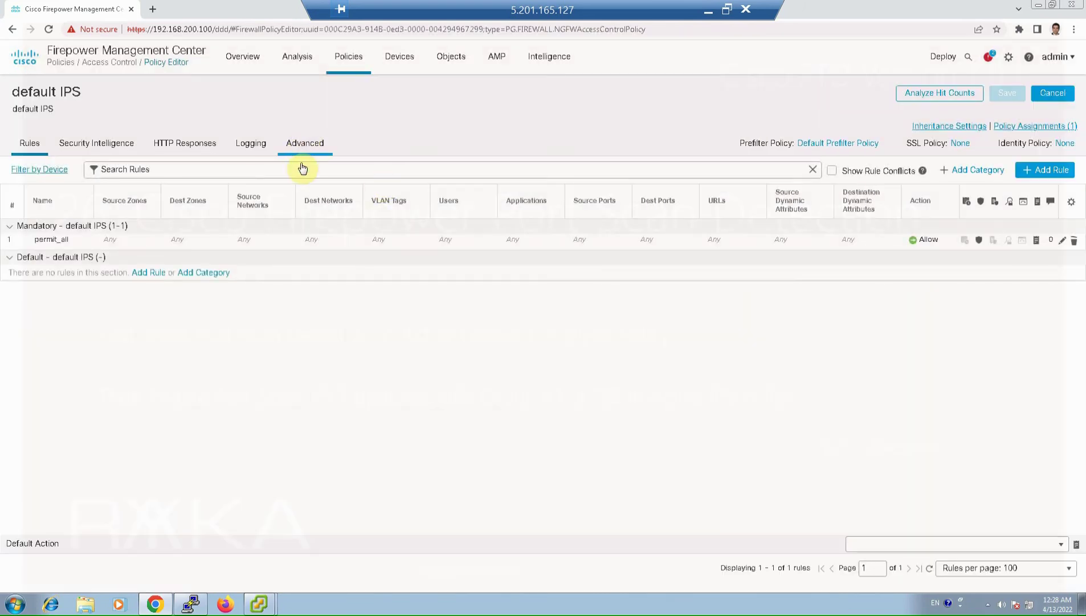
- Check in the Advanced settings that the Default Network Analysis Policy is NAP_Balanced
left_click(305, 144)
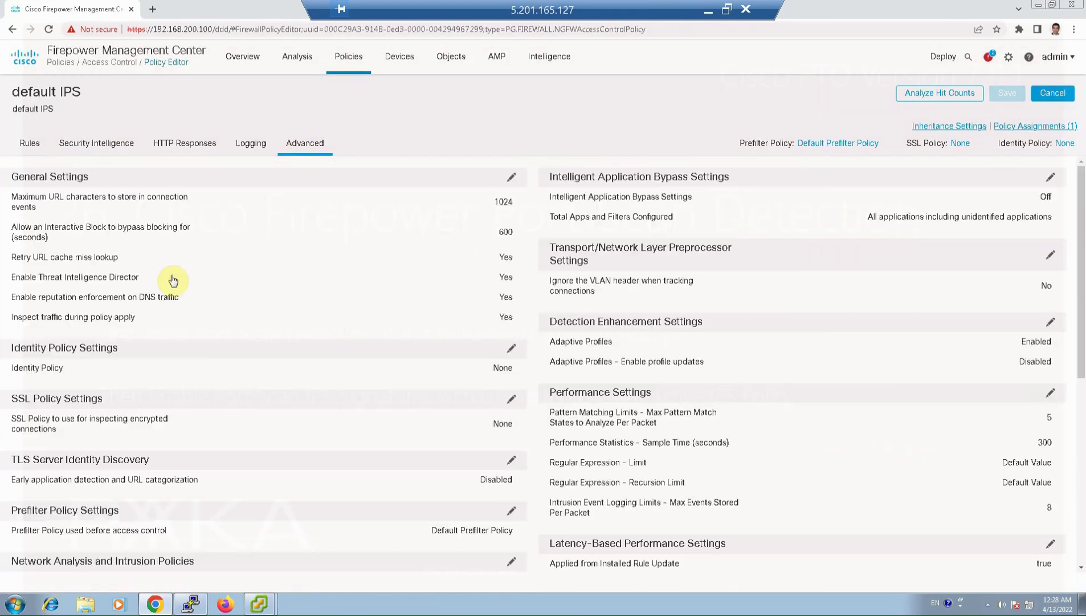
scroll(168, 313, "down", 4)
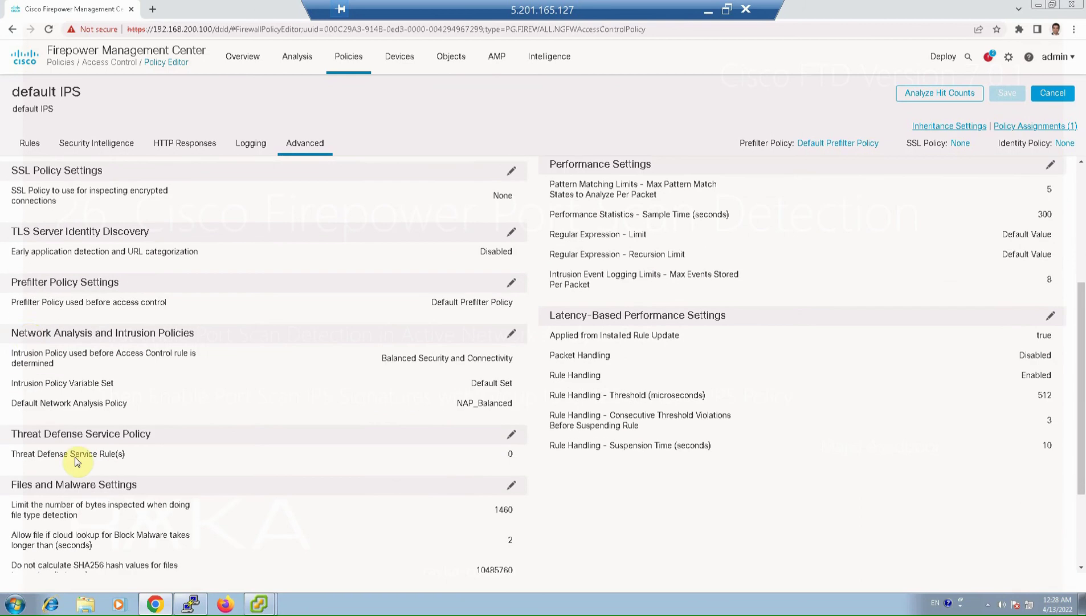
left_click(27, 507)
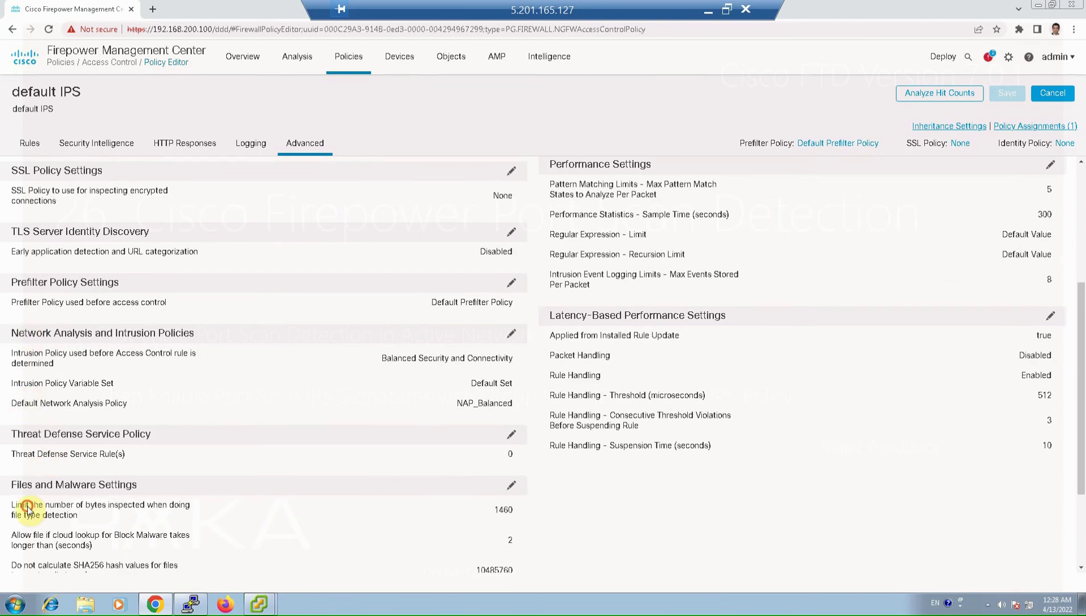
left_click_drag(22, 403, 126, 404)
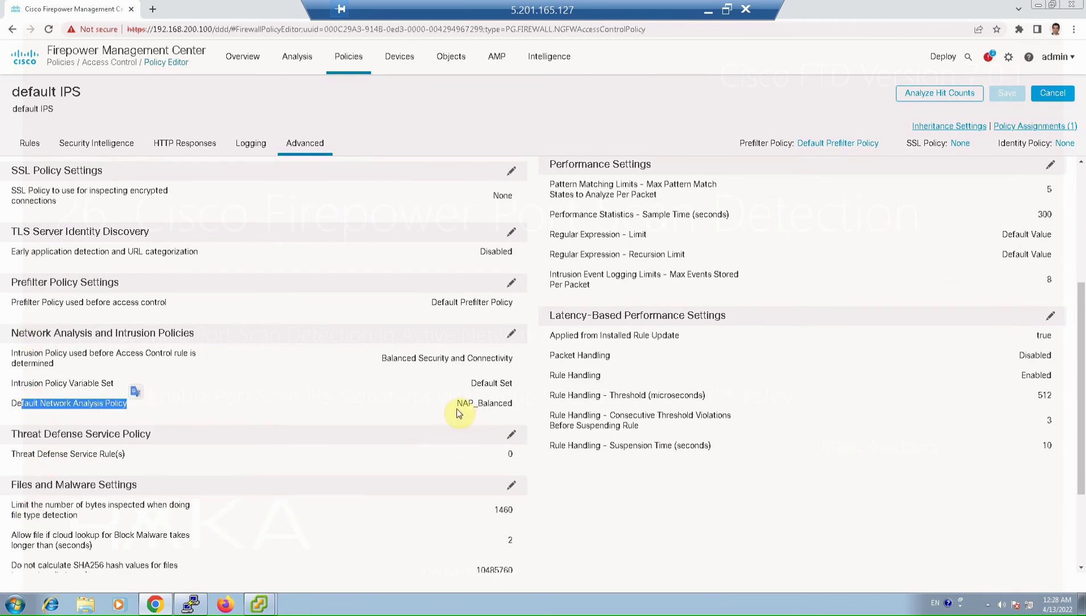
left_click_drag(457, 403, 512, 408)
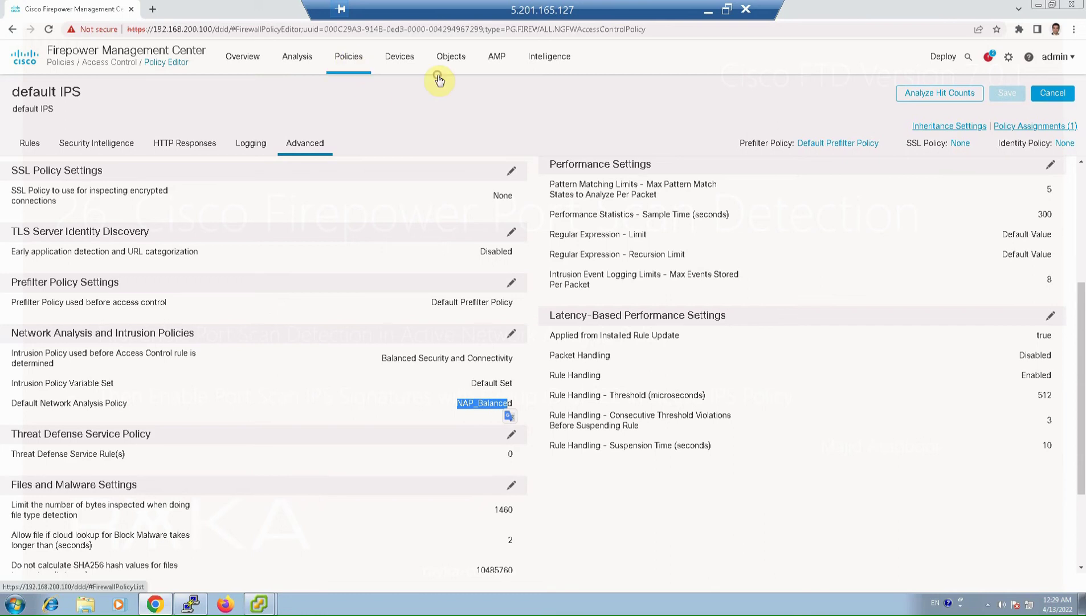
- Open NAP_Balanced's Snort 2 settings from Policies > Intrusion > Network Analysis Policies
mouse_move(349, 57)
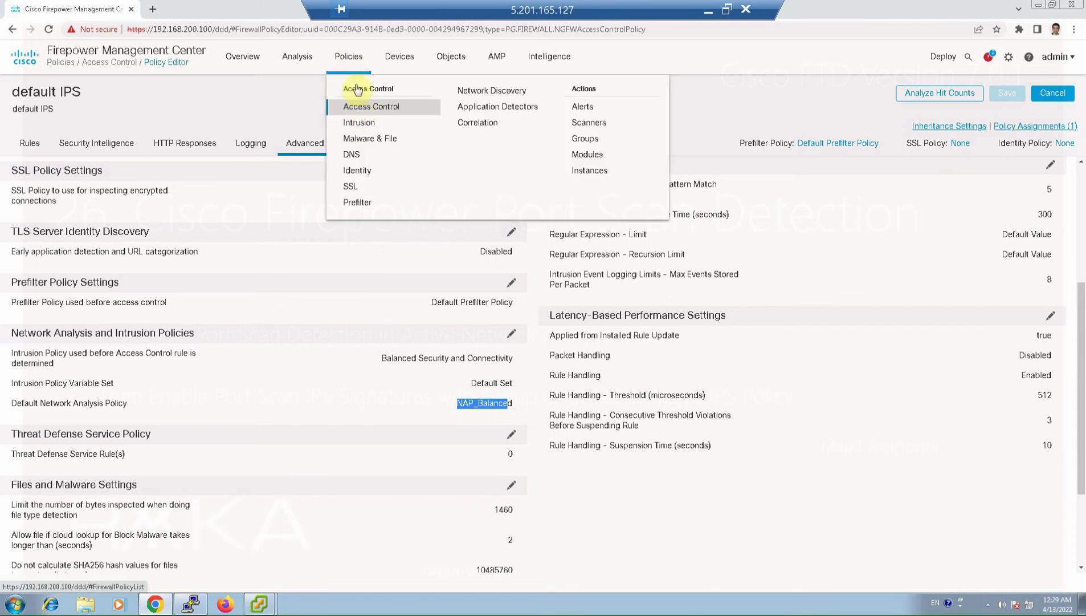
left_click(448, 160)
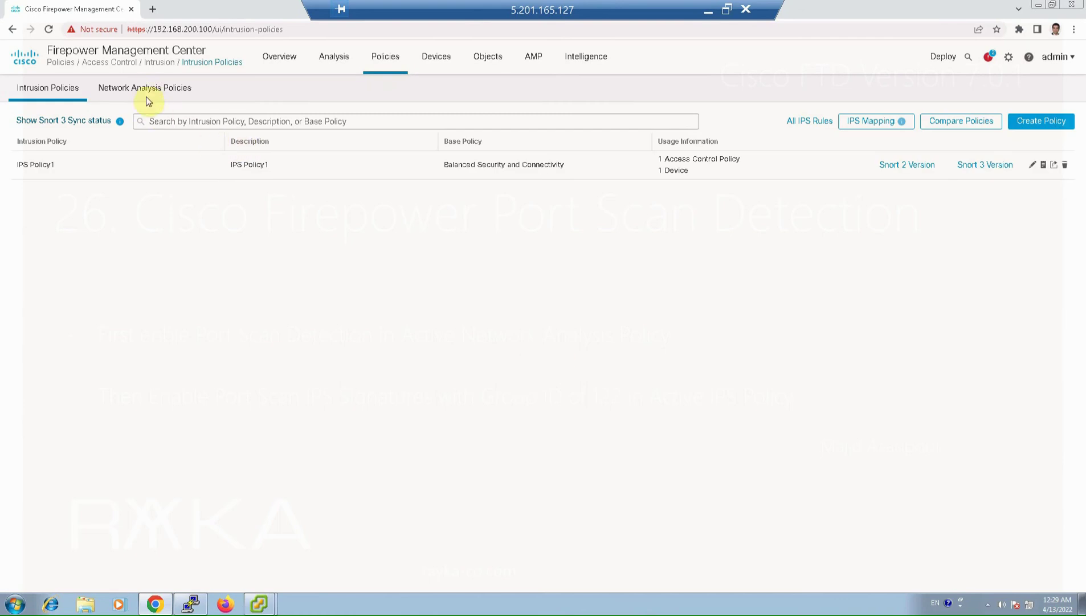
left_click(146, 92)
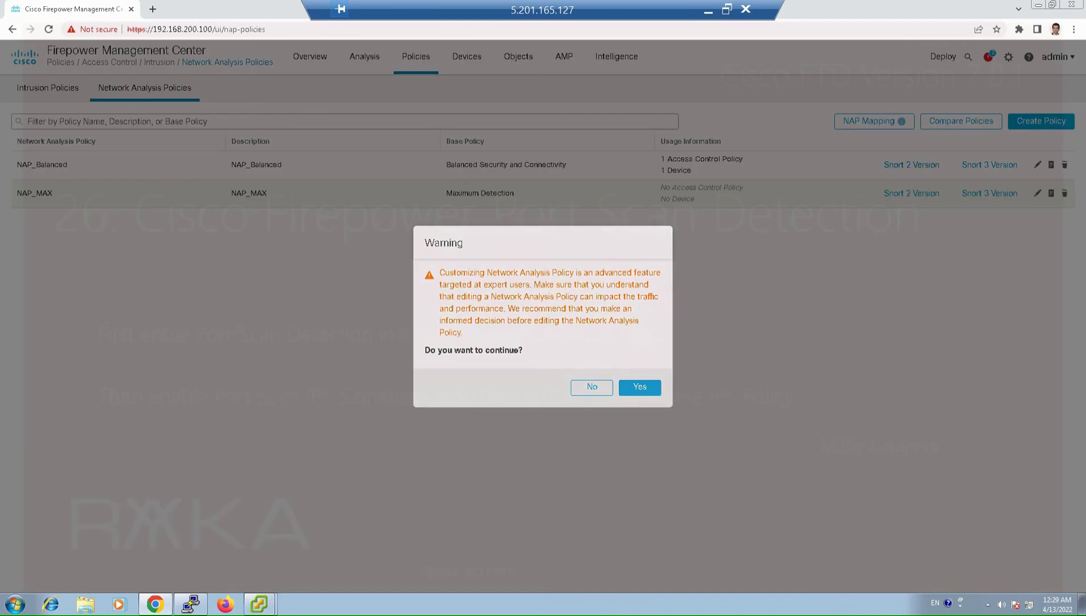
left_click(654, 387)
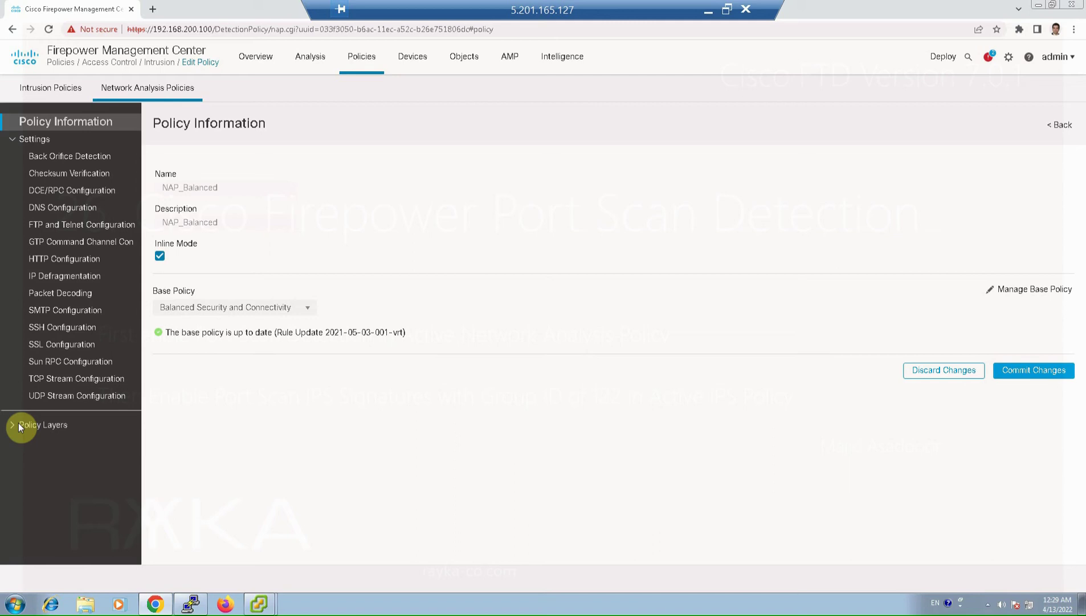
- Enable Portscan Detection in NAP_Balanced's My Changes policy layer
left_click(13, 426)
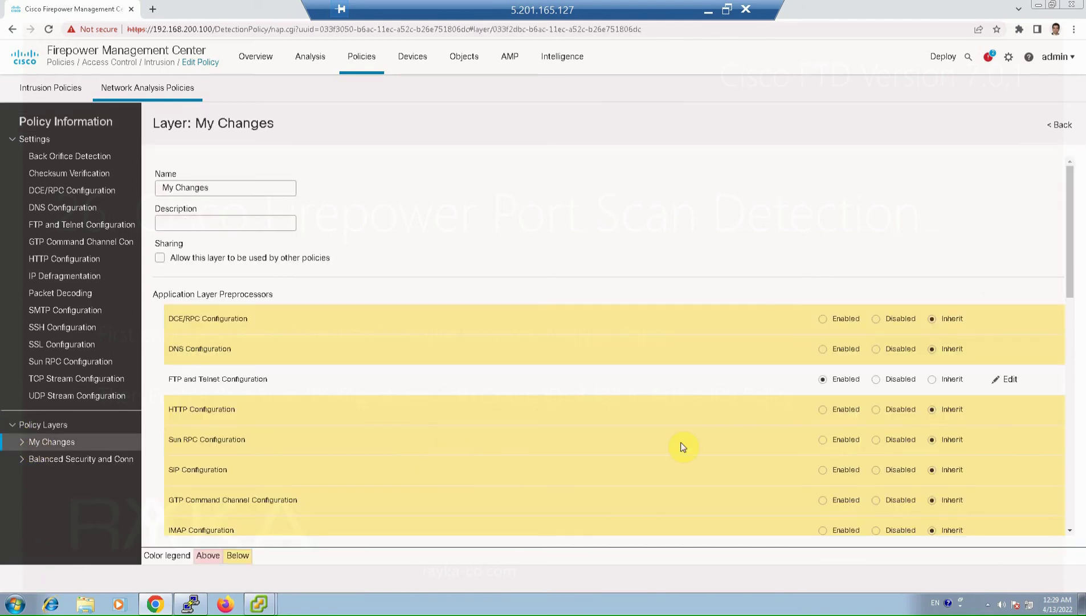
scroll(1065, 519, "down", 10)
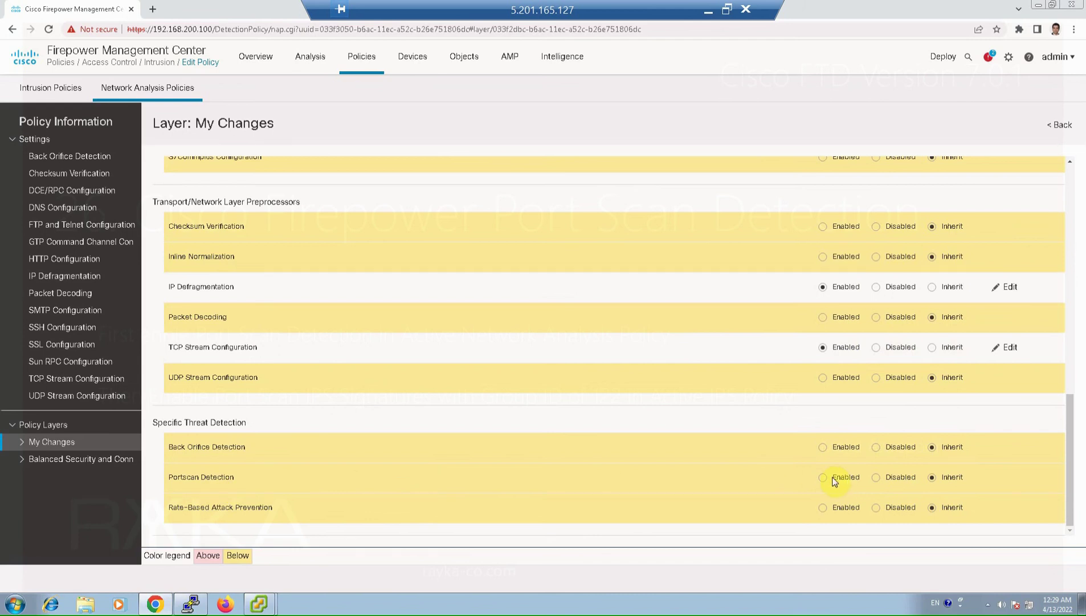
left_click(821, 478)
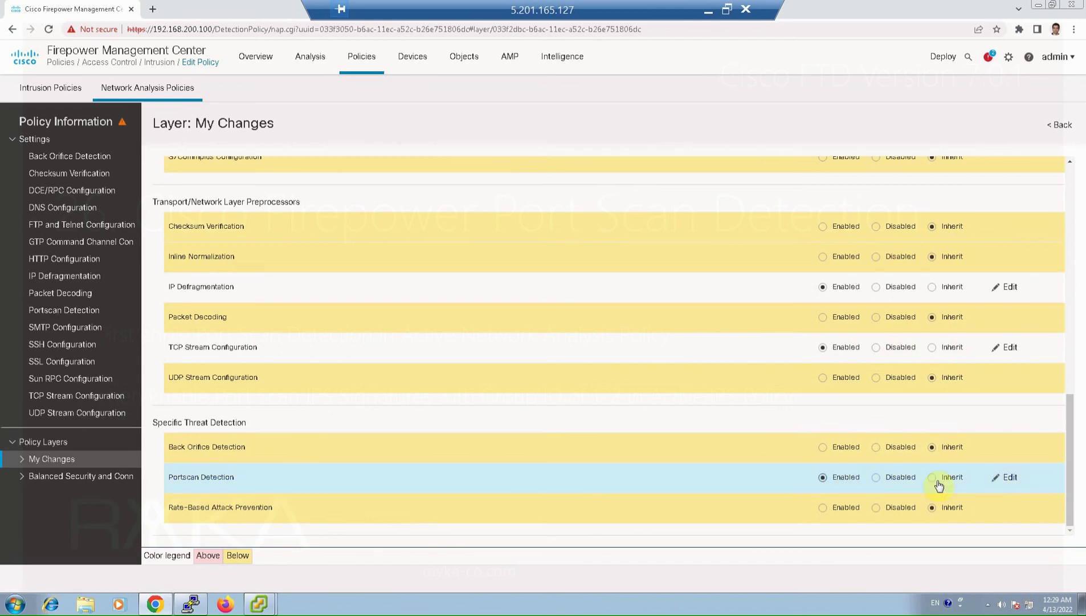
- Keep Portscan Detection at Medium sensitivity with all protocols and scan types
left_click(996, 478)
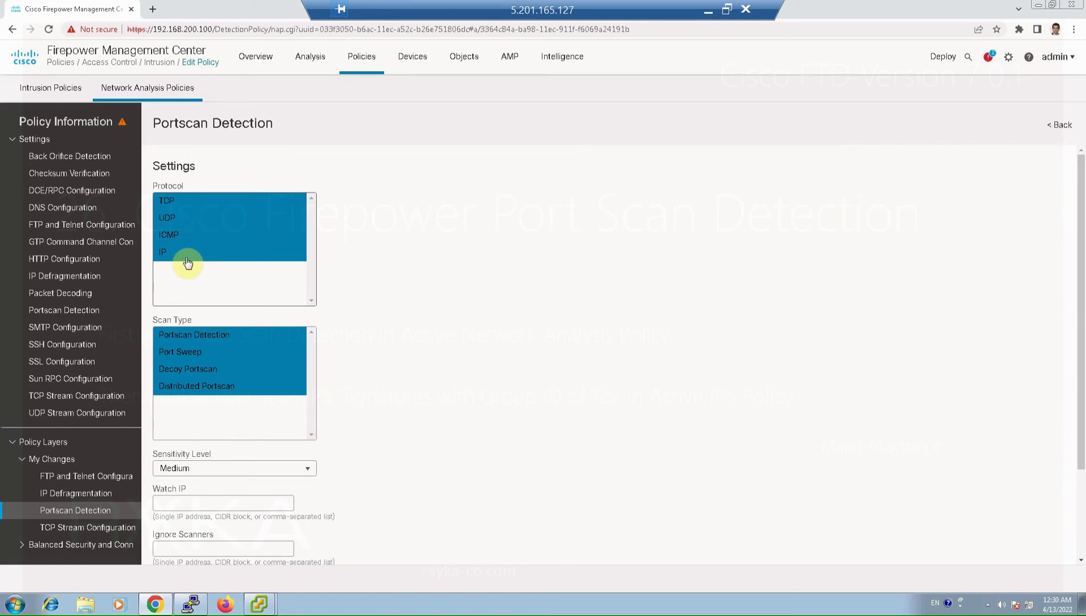
scroll(387, 405, "down", 2)
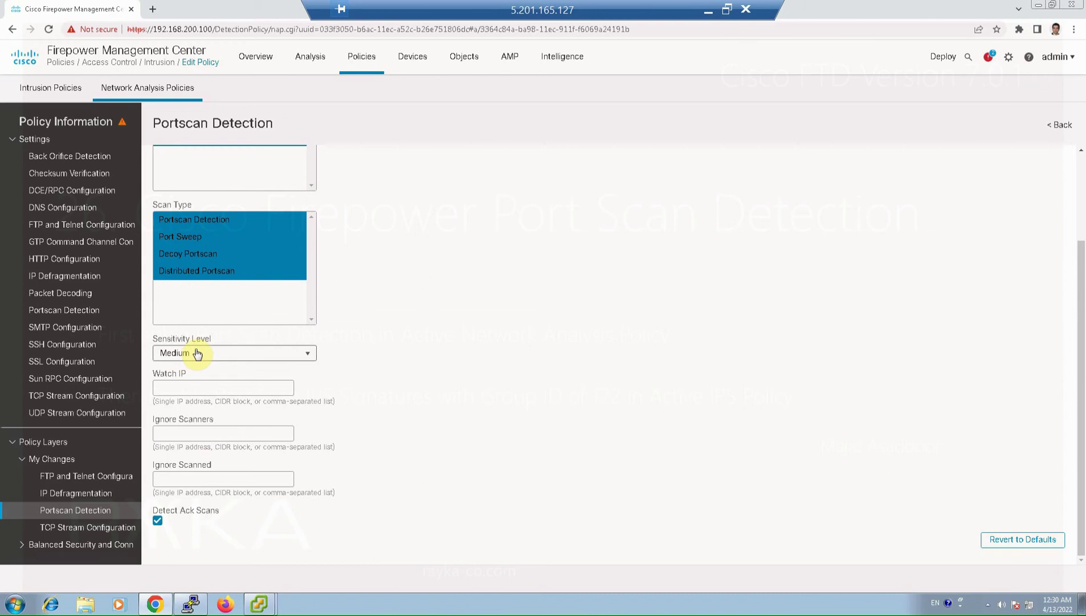
left_click(198, 355)
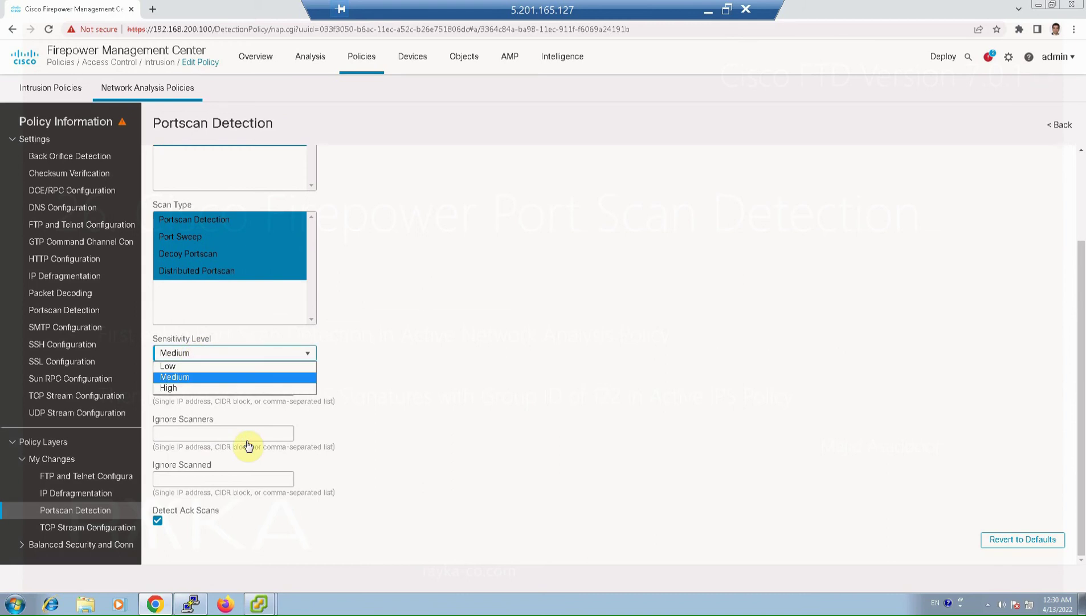
left_click(365, 367)
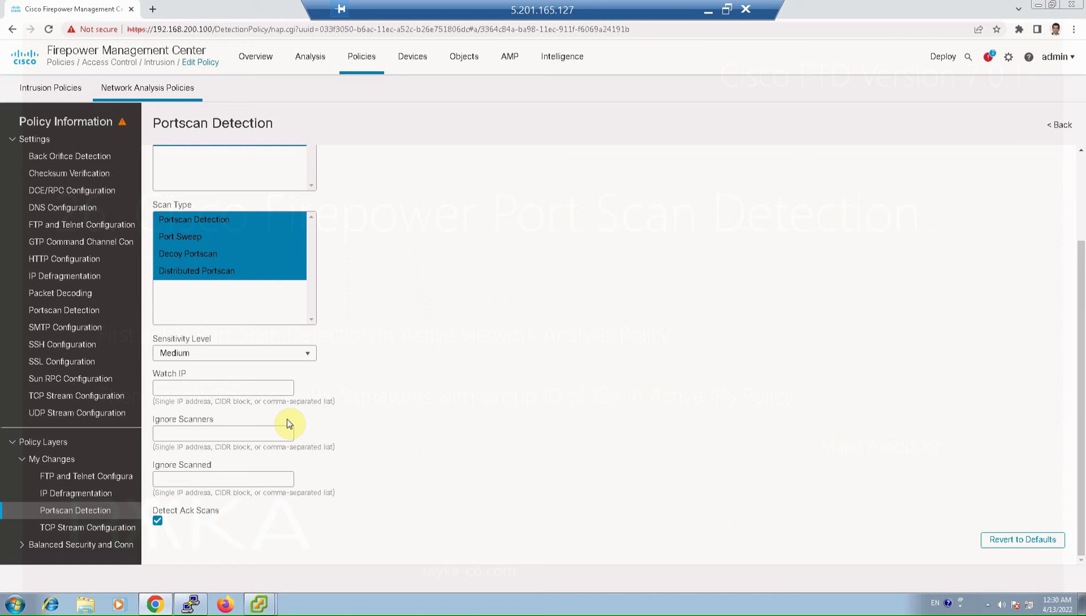
left_click(200, 434)
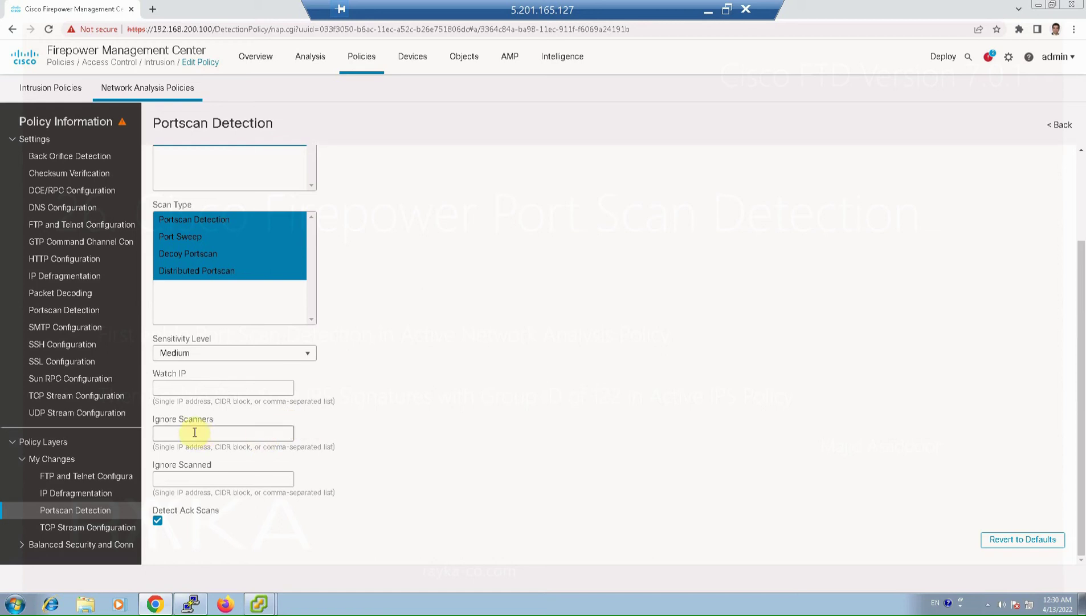
left_click(209, 484)
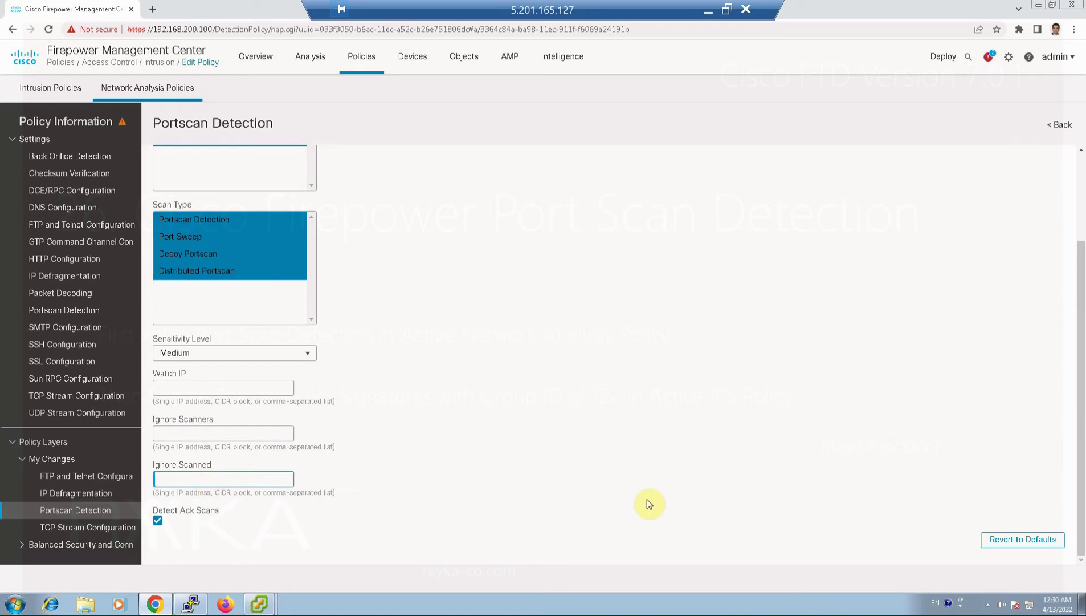
- Commit NAP_Balanced's Portscan Detection changes, accepting the change description dialog
scroll(1001, 367, "up", 3)
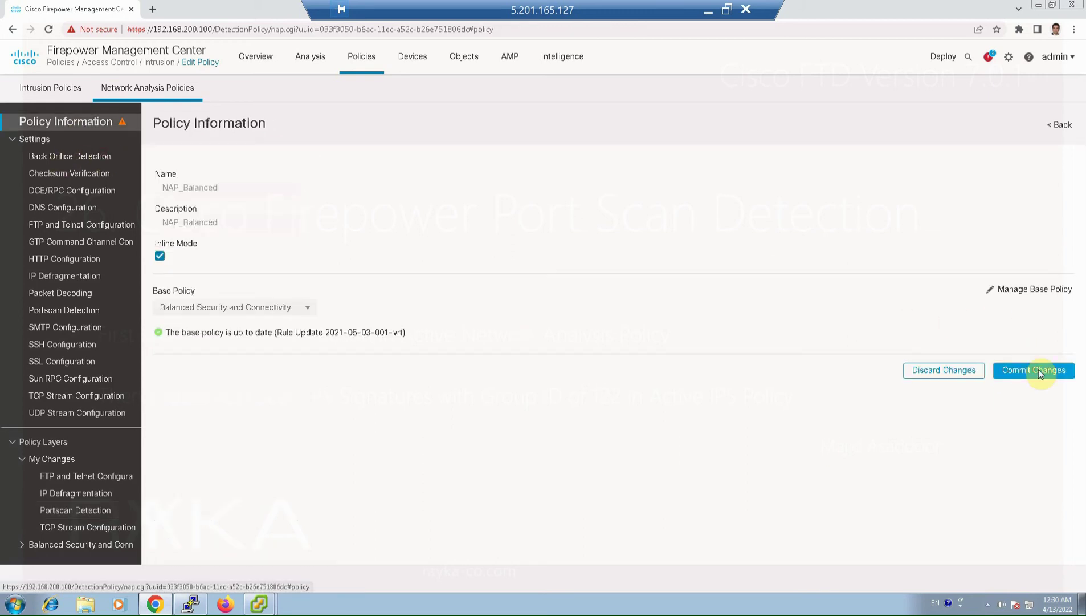
left_click(1034, 370)
left_click(604, 364)
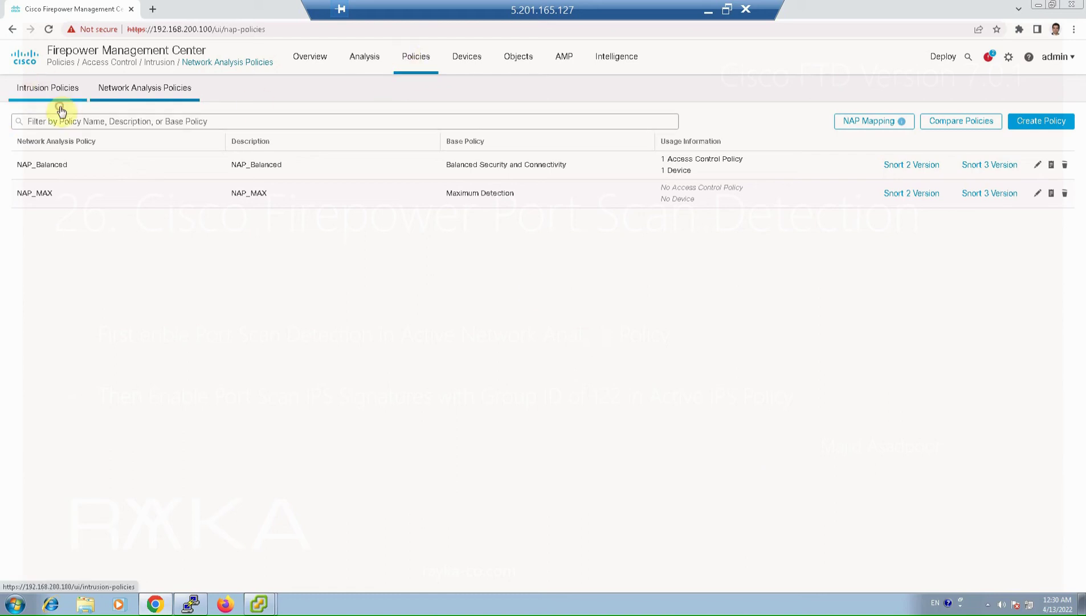
- Open the My Changes layer rules of IPS Policy1's Snort 2 settings
left_click(68, 88)
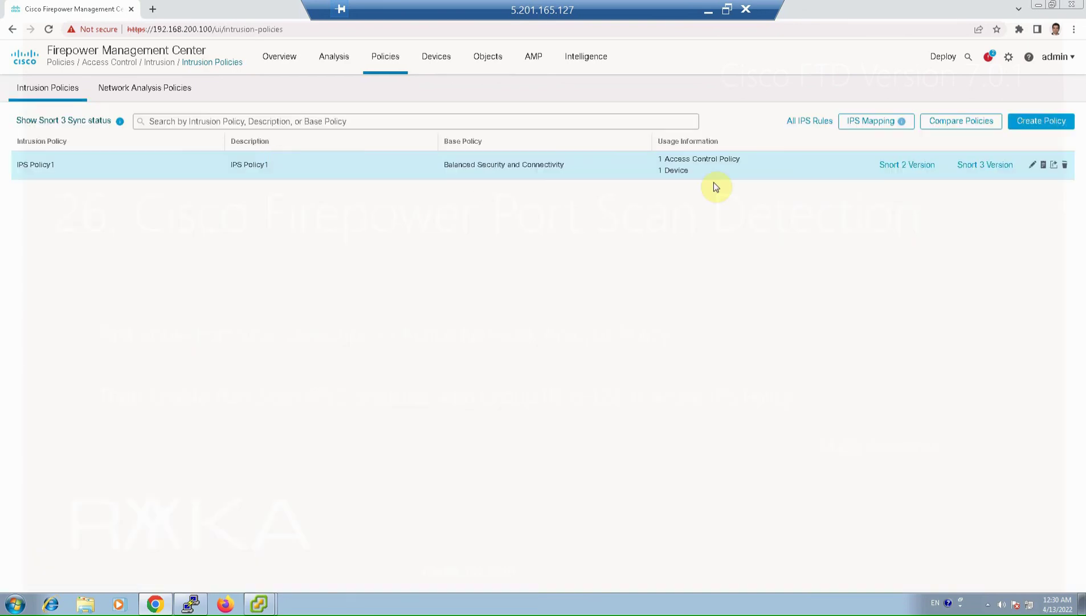
left_click(906, 166)
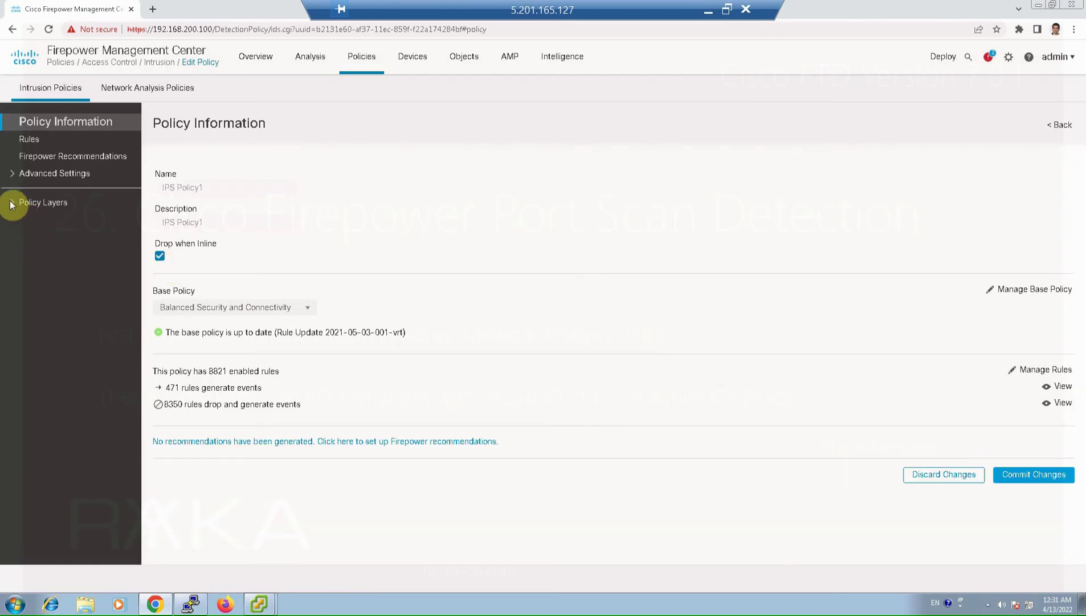
left_click(10, 204)
left_click(24, 220)
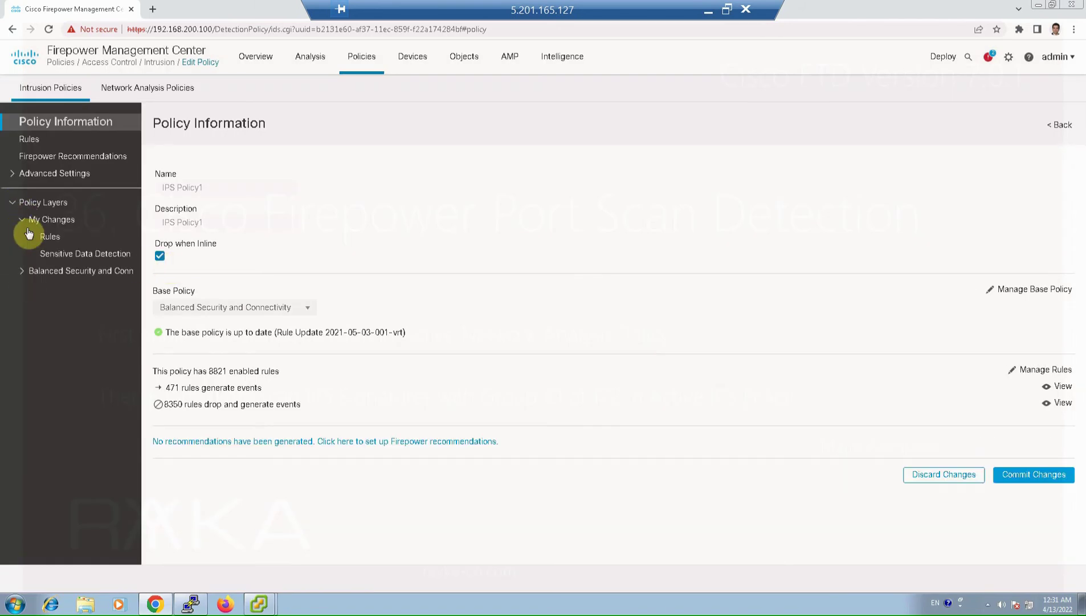
left_click(45, 236)
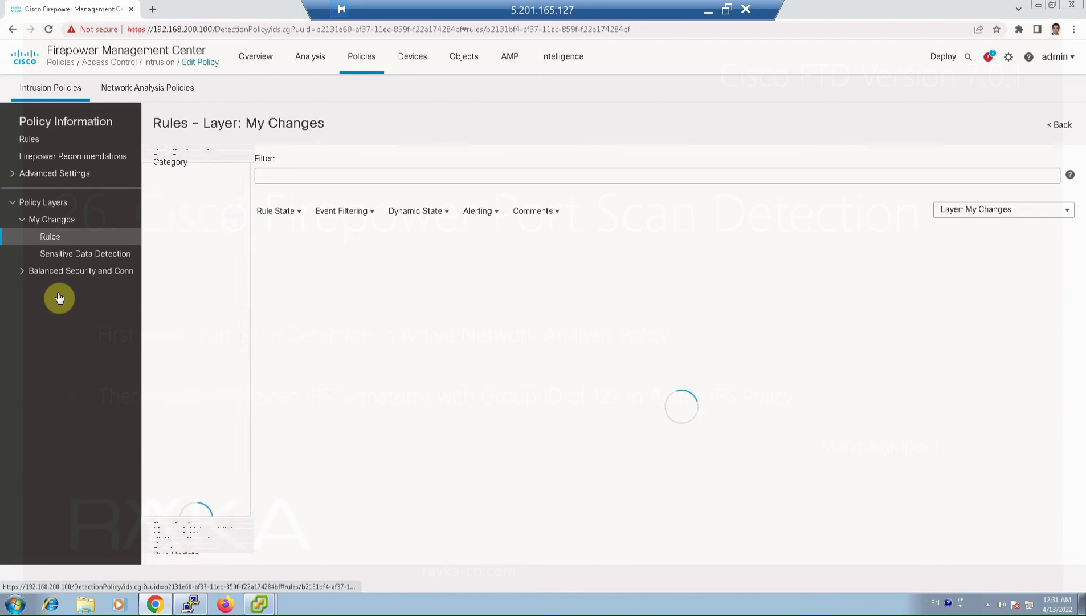
- Filter rules by gid:122, select all 27, and set them to Drop and Generate Events
left_click(299, 174)
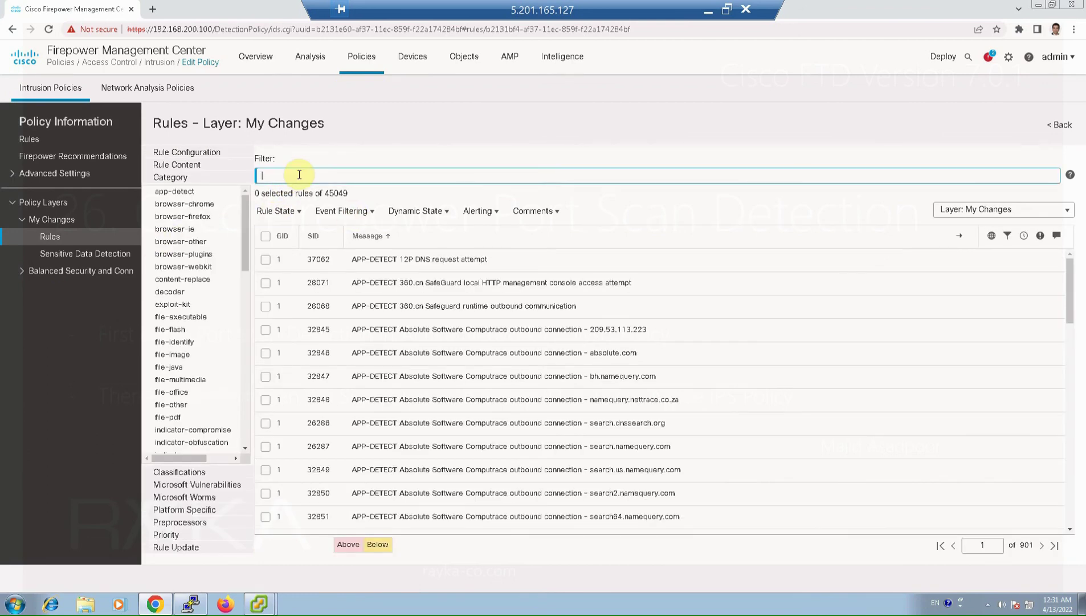
type("g")
key("BackSpace")
type("gid:122")
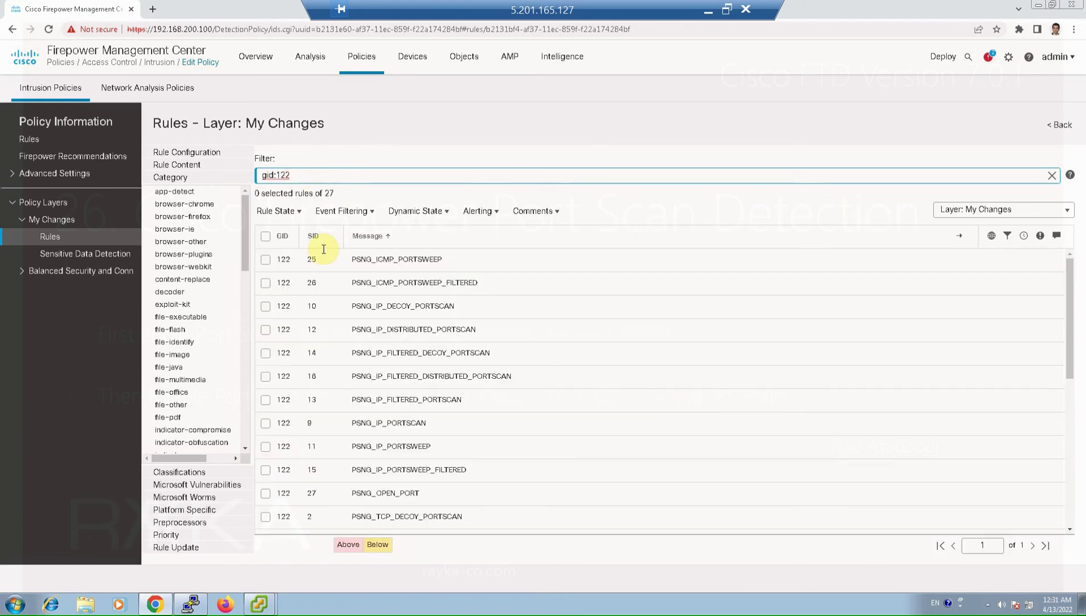
left_click(331, 304)
key("ctrl+a")
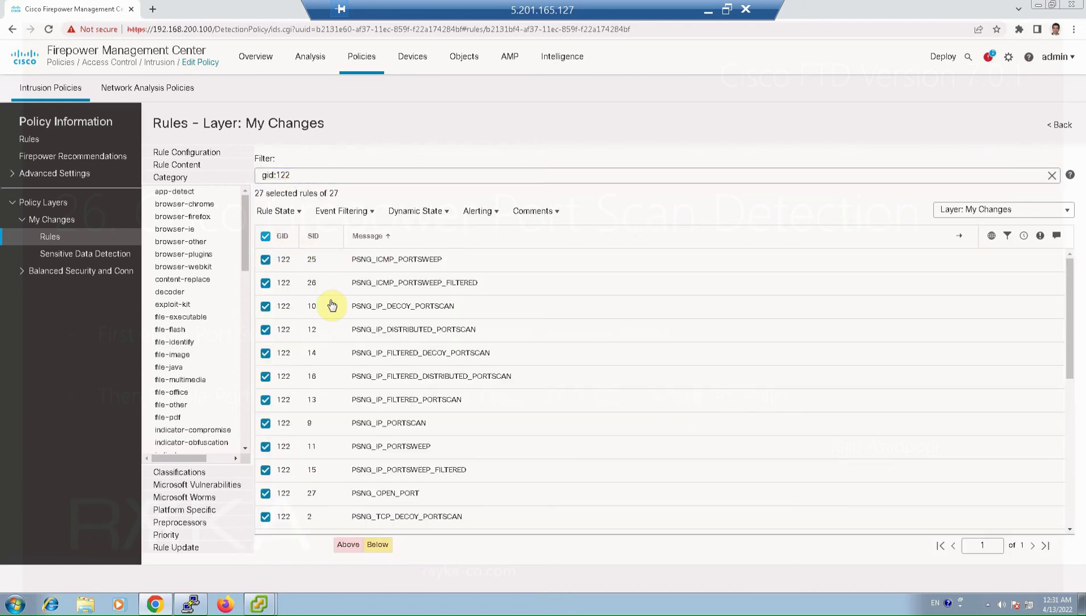
left_click(286, 211)
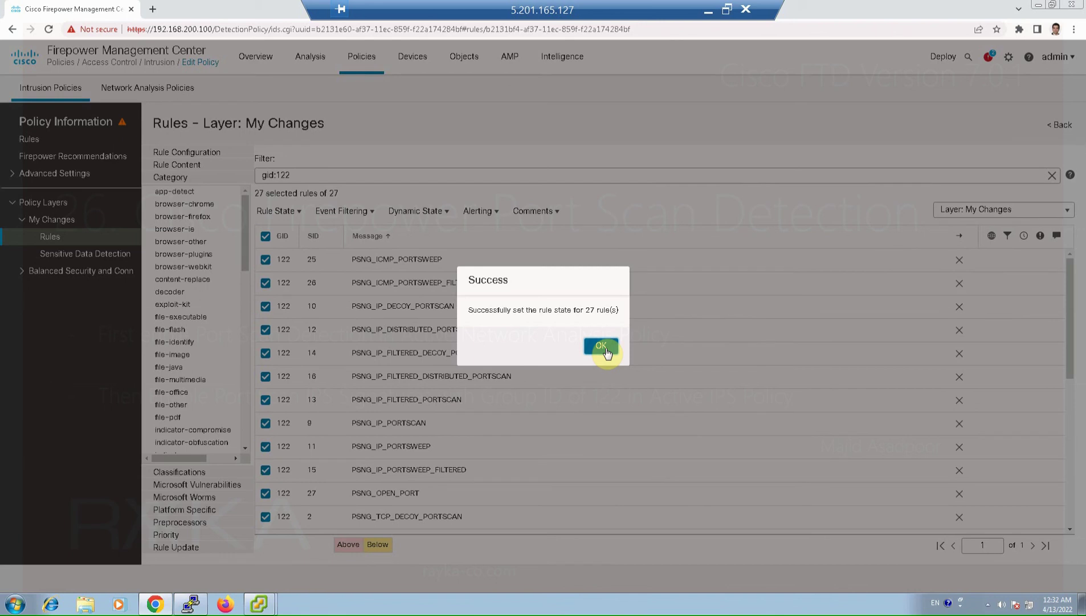
- Commit IPS Policy1's GID 122 rule changes without a change description
left_click(602, 347)
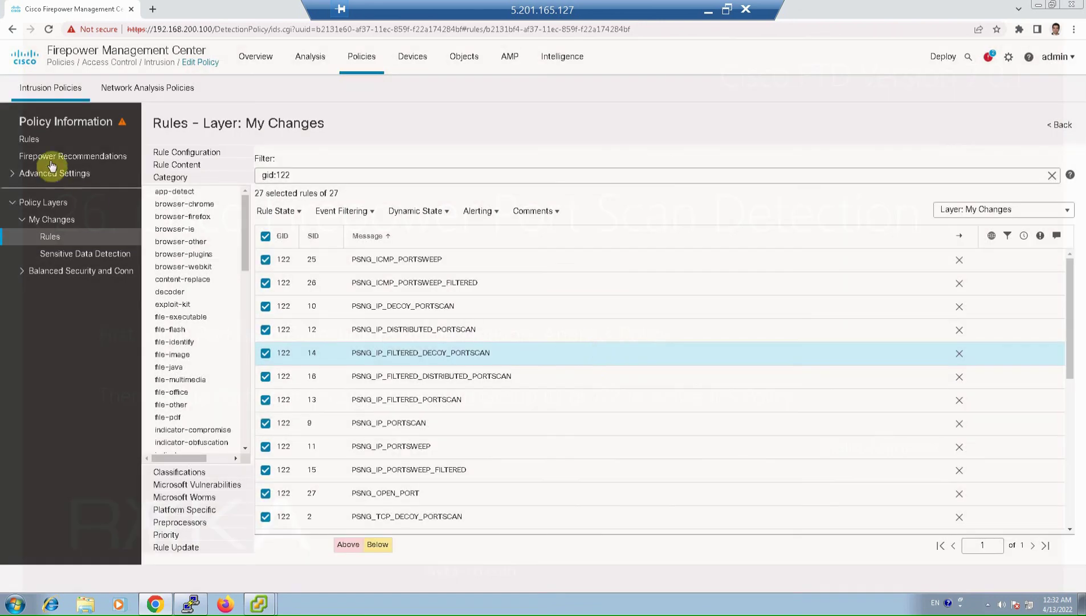
left_click(86, 125)
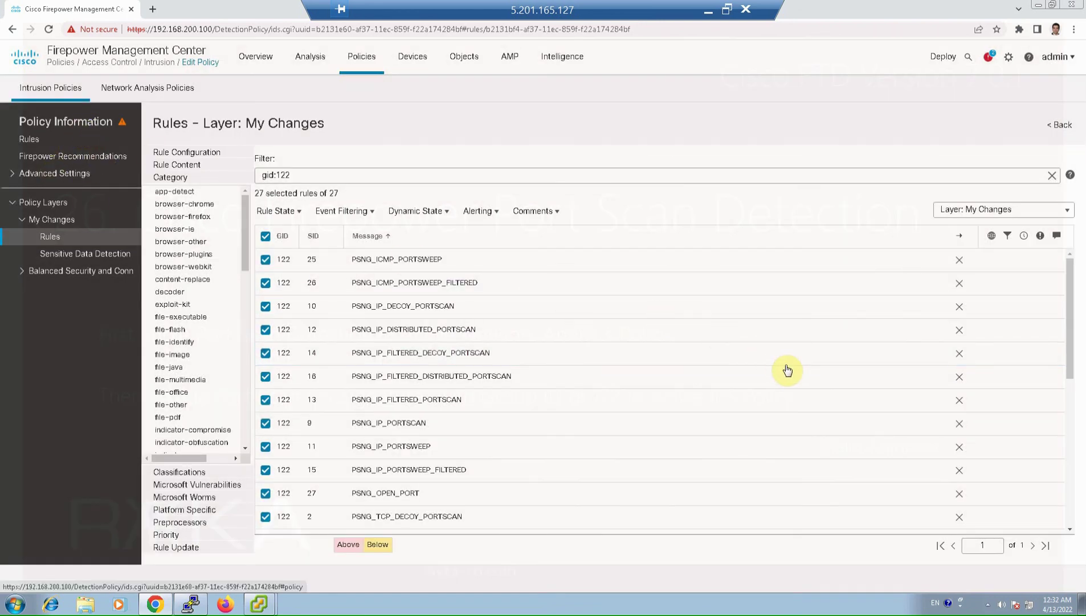
left_click(1026, 510)
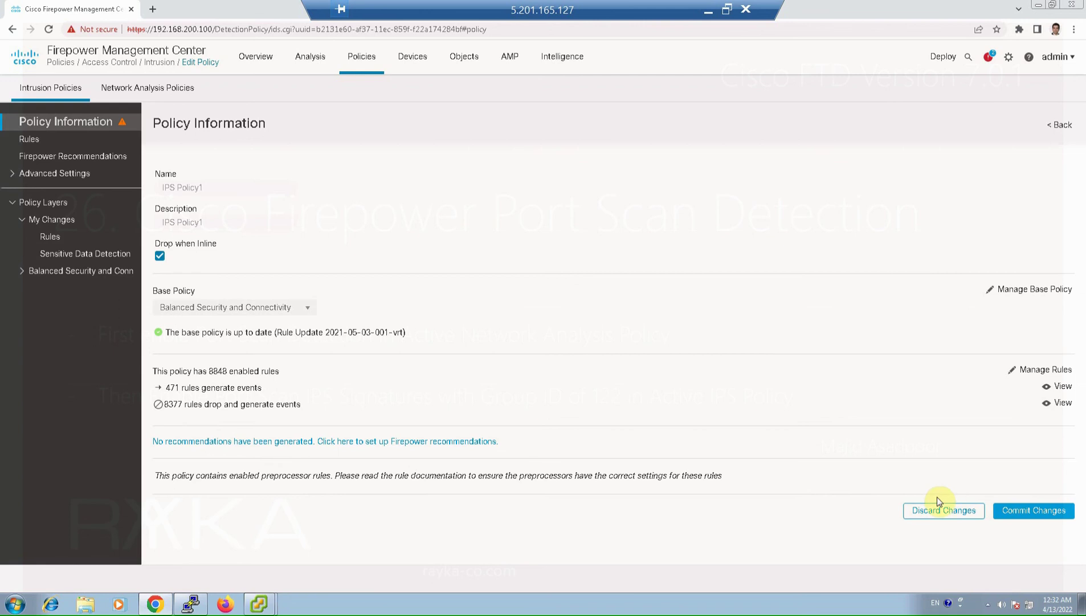
key("Tab")
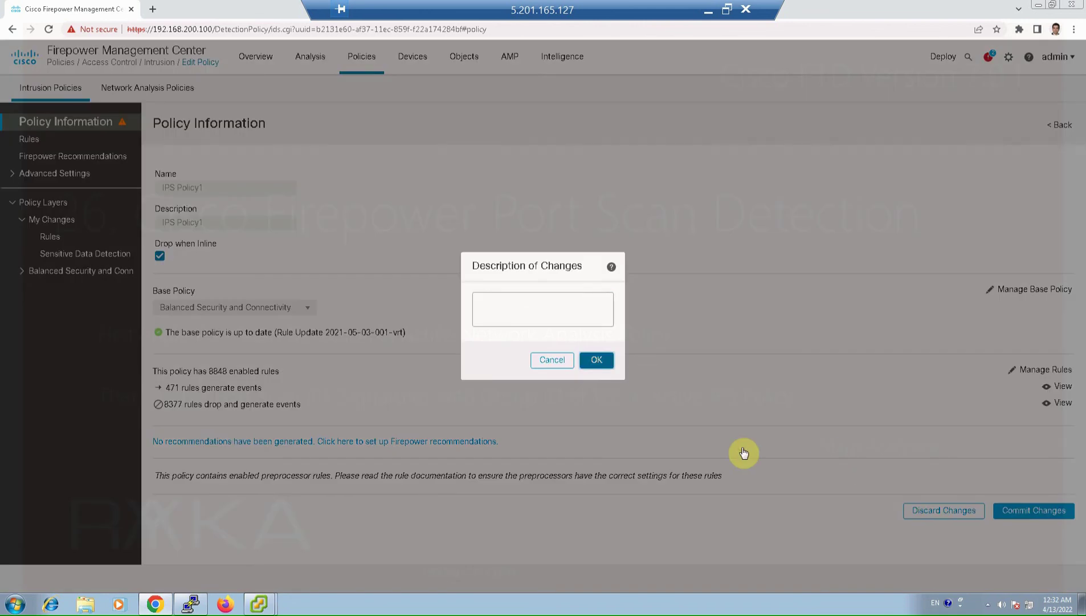
key("Return")
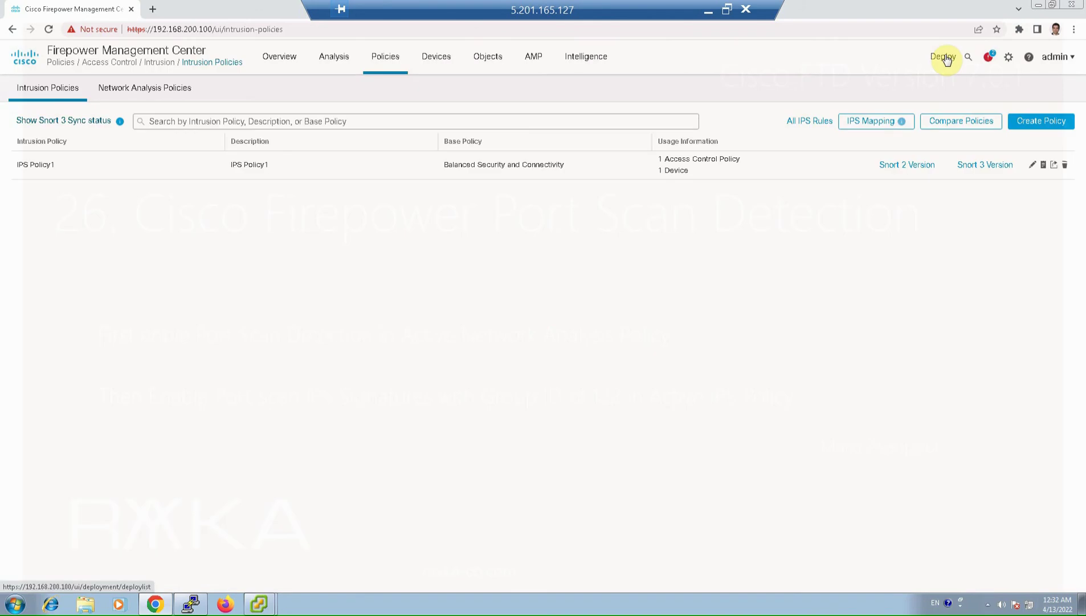
- Deploy the pending policy changes to the FTDv device from Deploy > Deployment
left_click(945, 57)
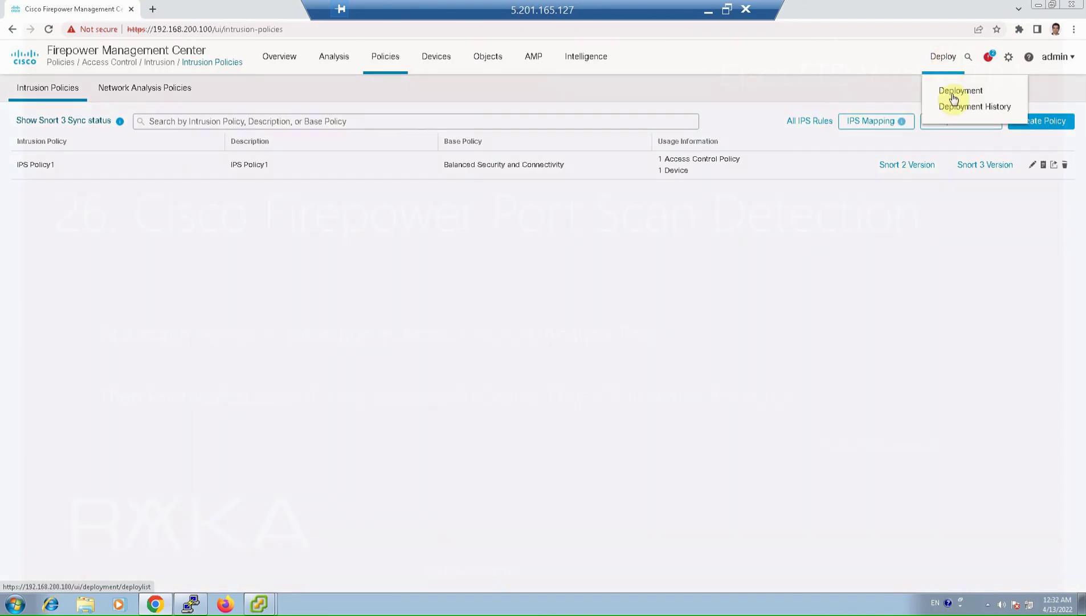
left_click(953, 96)
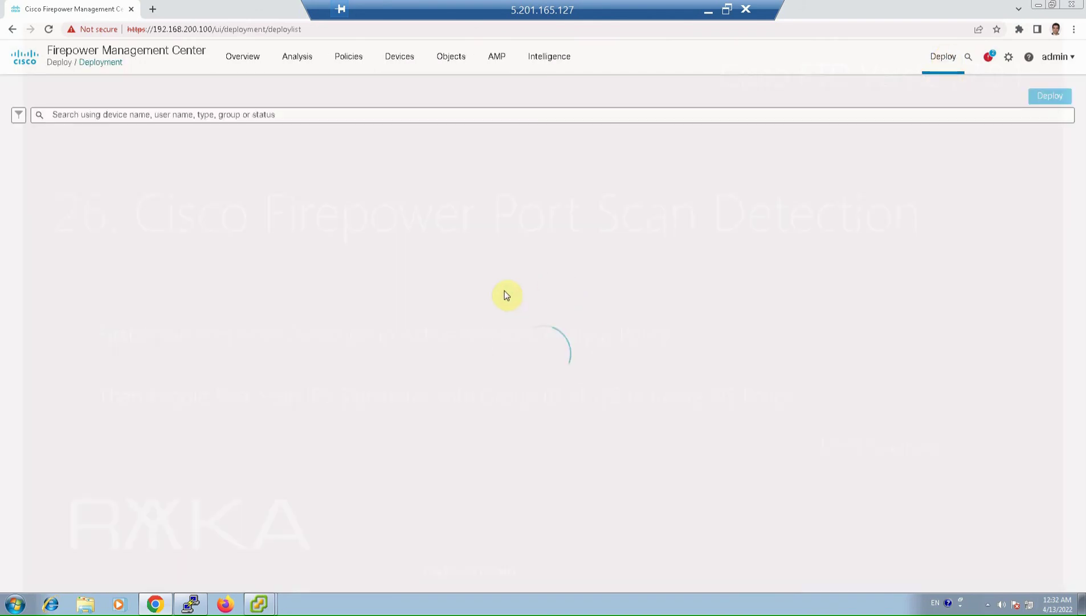
left_click(42, 154)
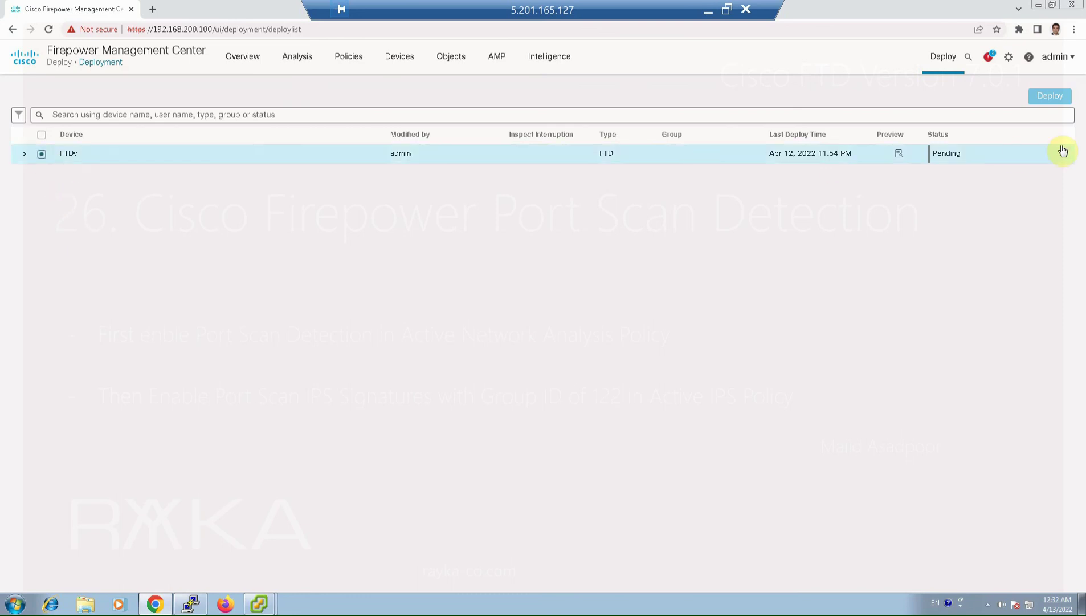
left_click(1051, 97)
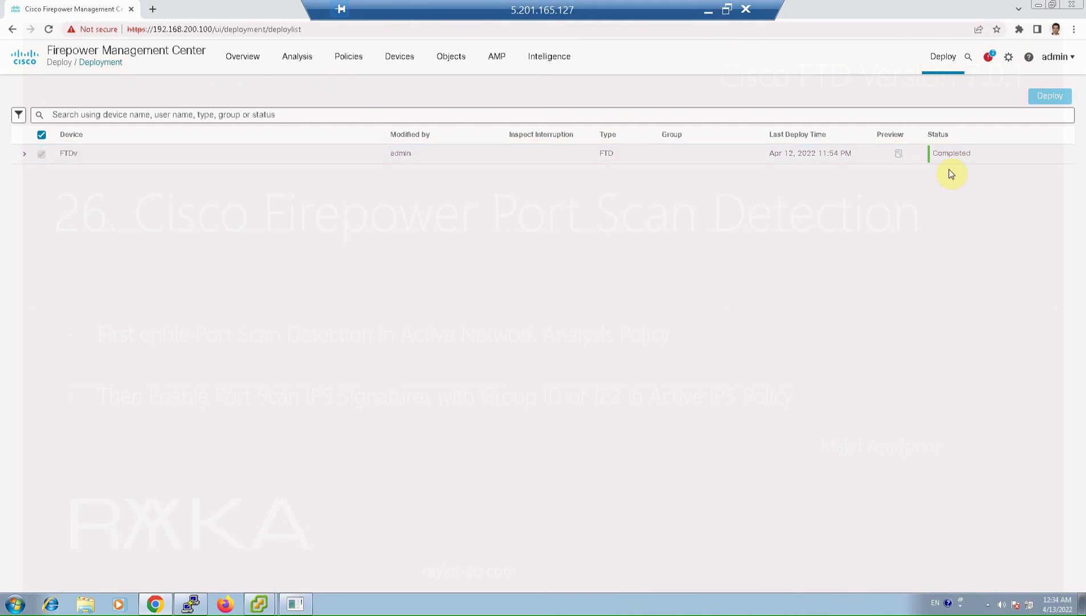
- Bring up Zenmap and scan 192.168.1.0/24 using the Quick scan profile
left_click(295, 603)
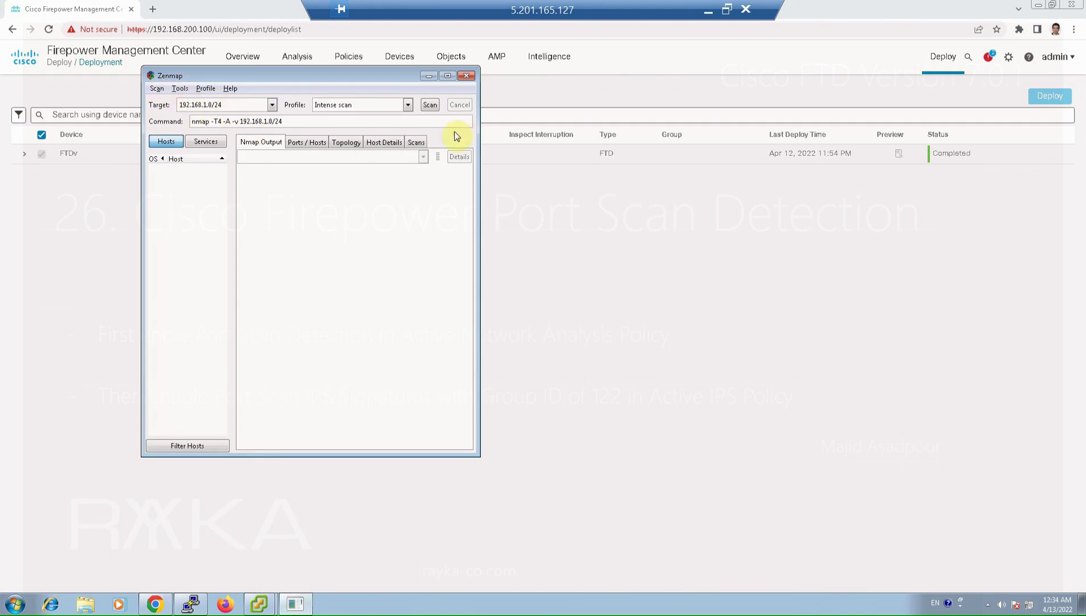
left_click(435, 108)
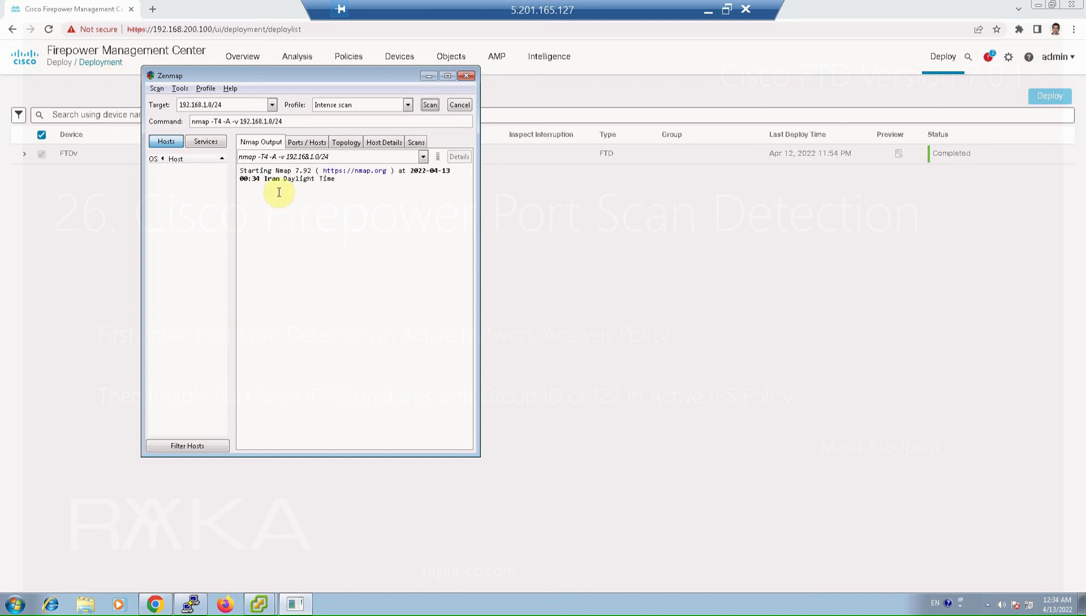
left_click(408, 104)
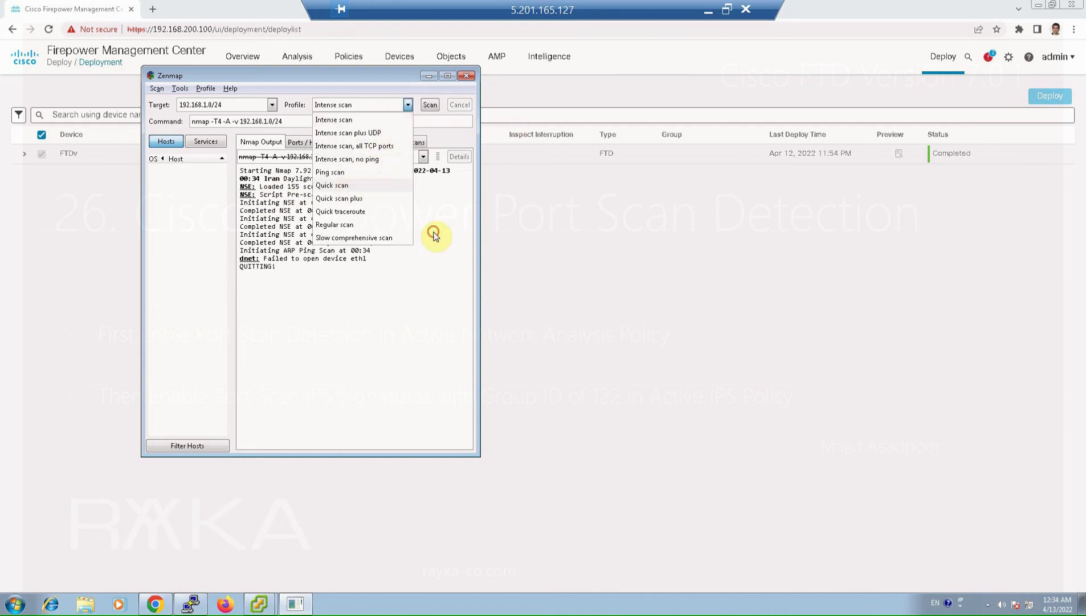
left_click(353, 185)
left_click(430, 105)
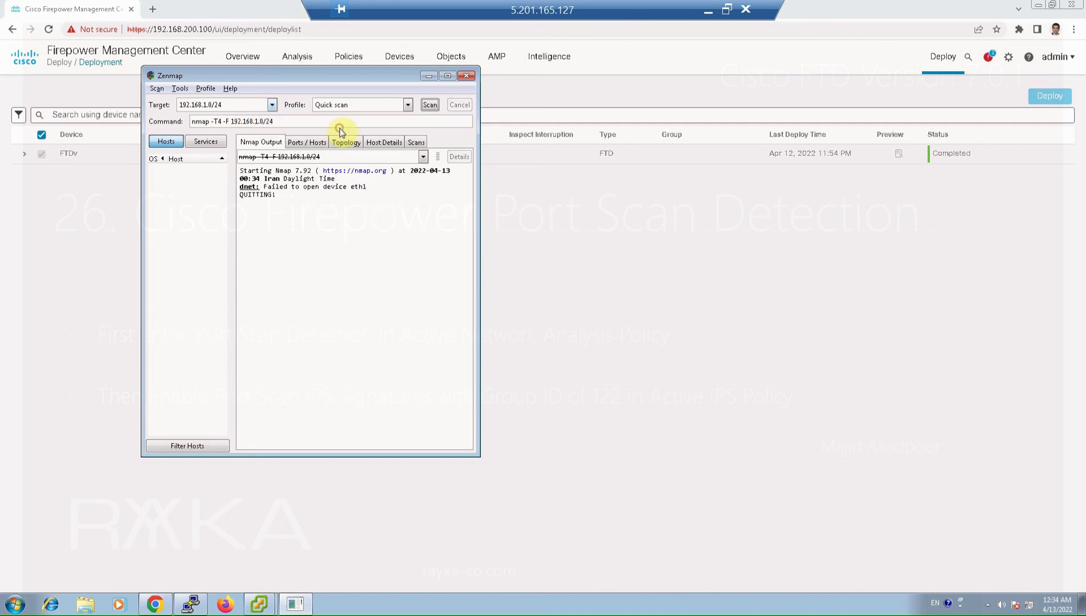
- Run the Quick scan against 192.168.1.117/32, then return to Firepower's Deployment page
left_click(272, 105)
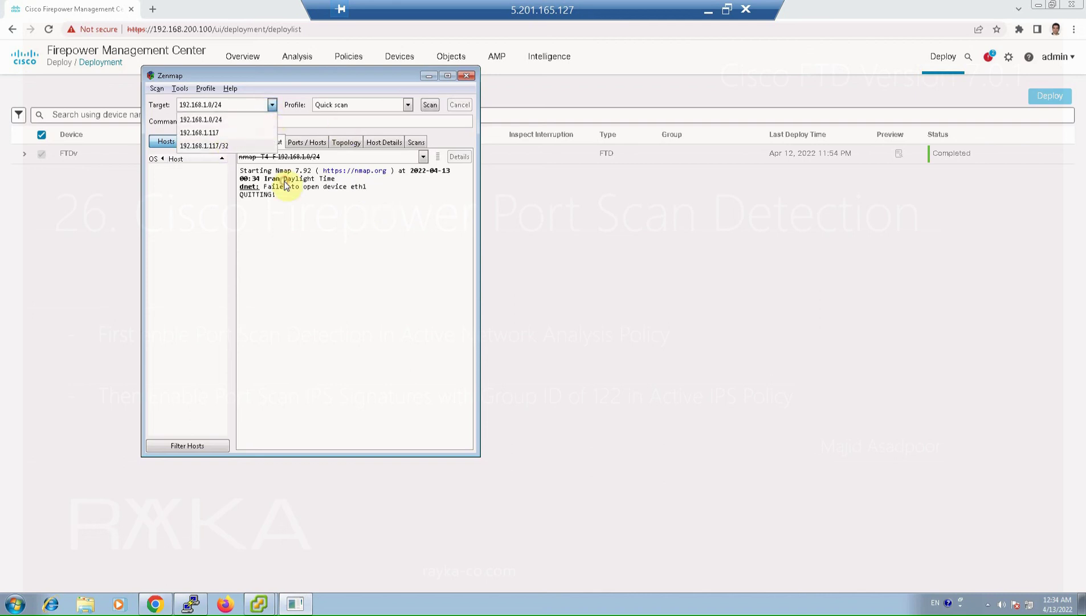
left_click(243, 146)
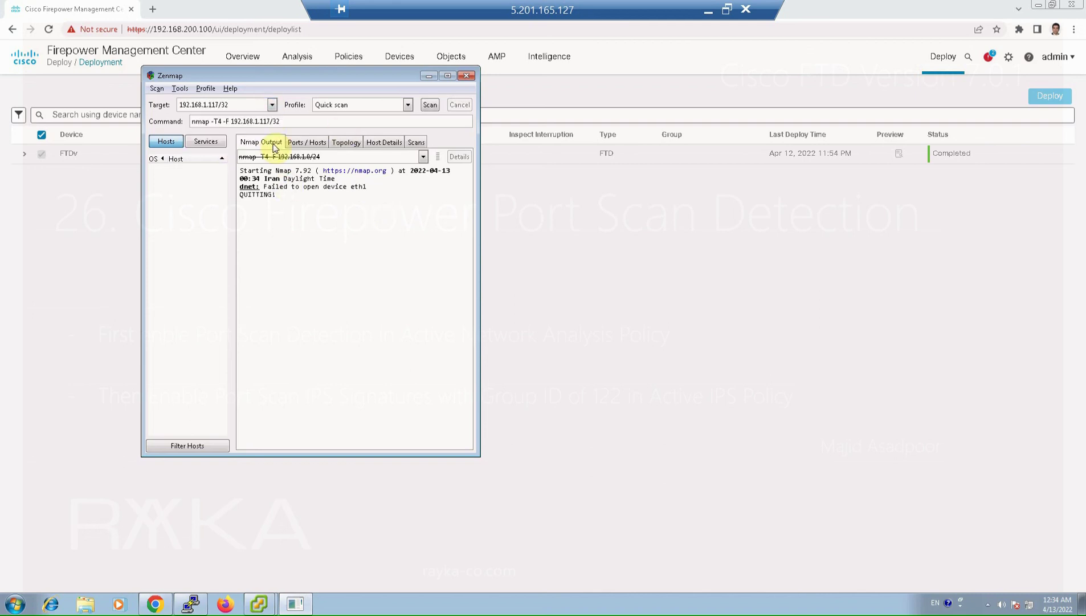
left_click(430, 107)
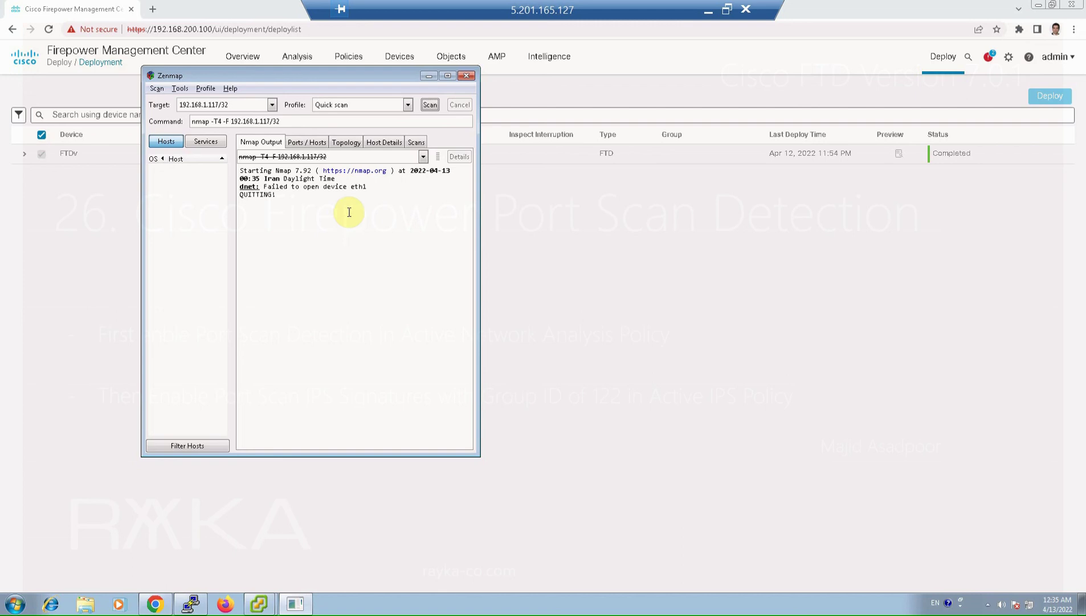
left_click(627, 291)
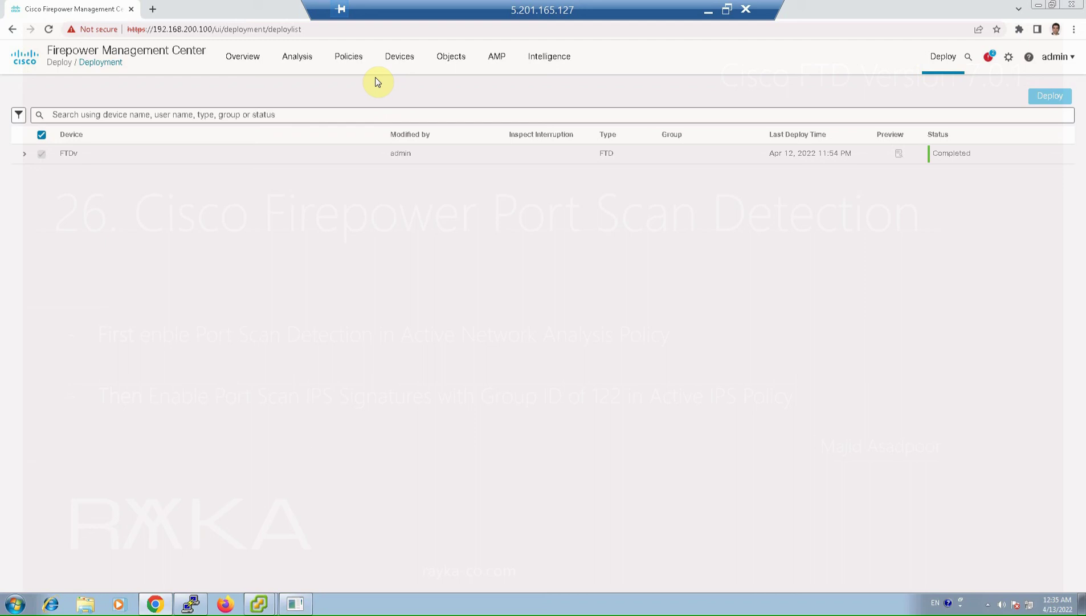
- Show the intrusion events list with the 61 PSNG_UDP_PORTSWEEP_FILTERED events
mouse_move(310, 82)
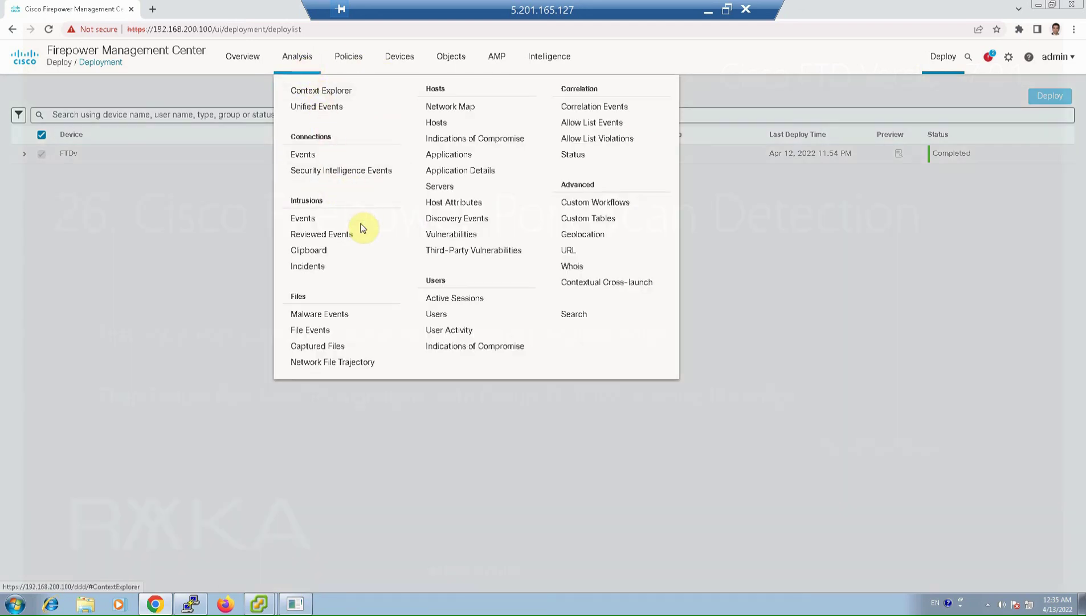
left_click(312, 218)
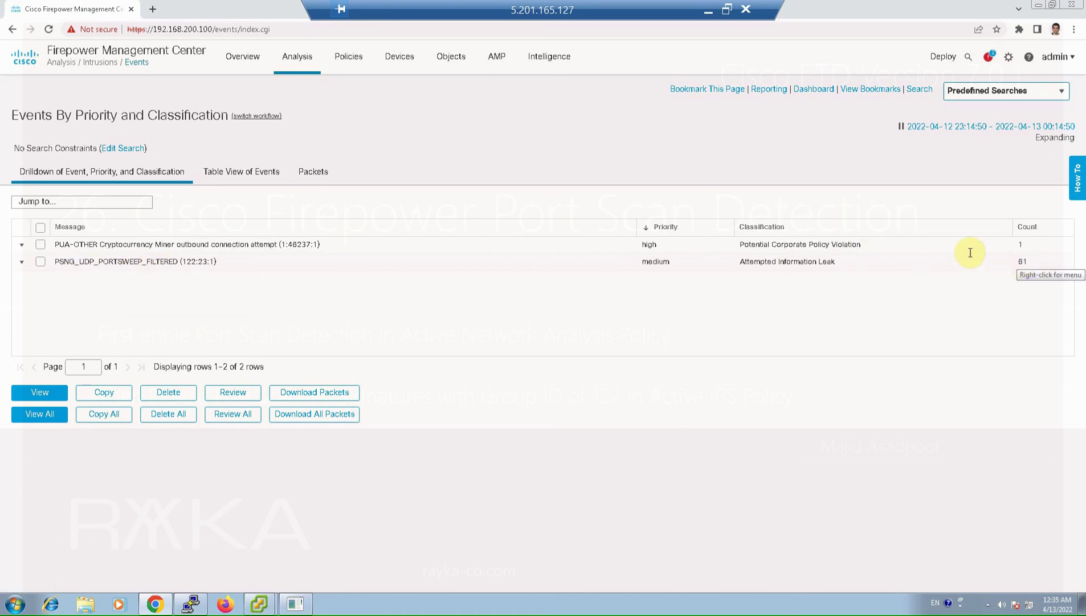
- Drill into PSNG_UDP_PORTSWEEP_FILTERED events and check Portscan Detector, FTDv, IPS Policy1, NAP_Balanced columns
left_click(109, 263)
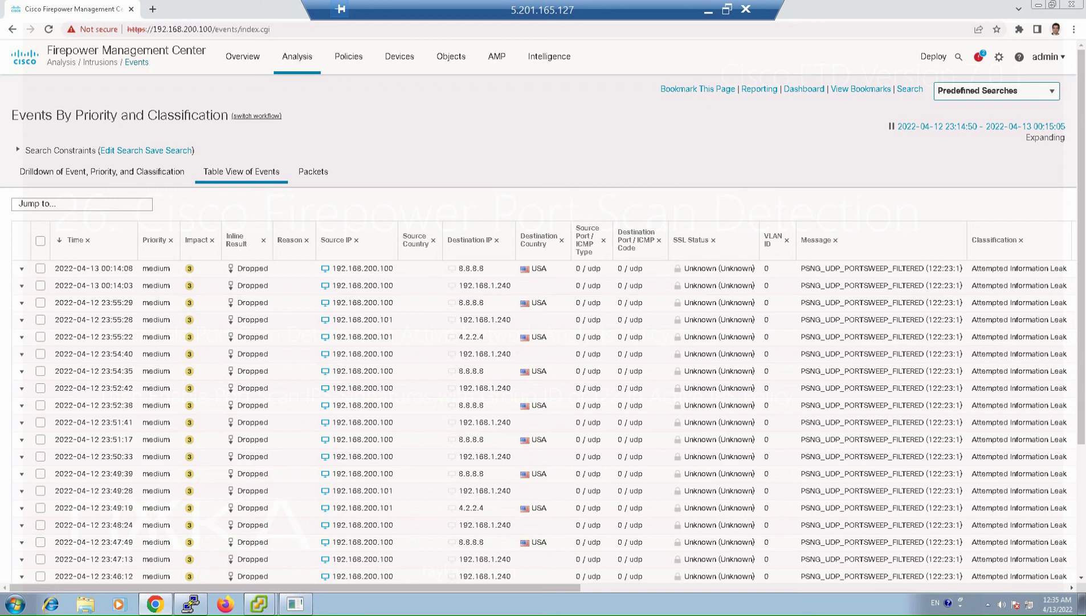
left_click_drag(364, 586, 446, 587)
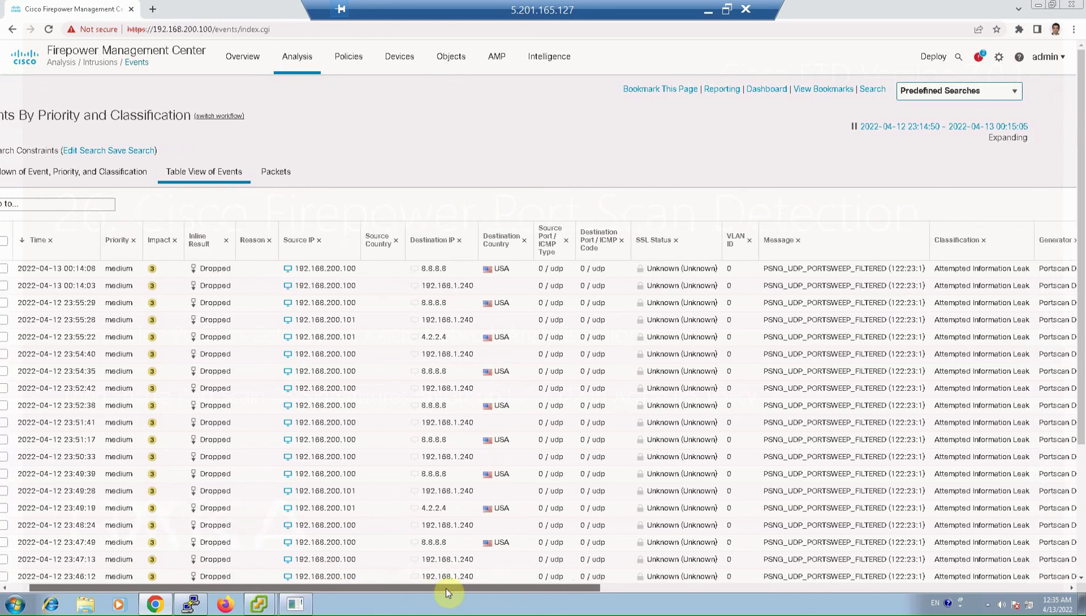
left_click(703, 591)
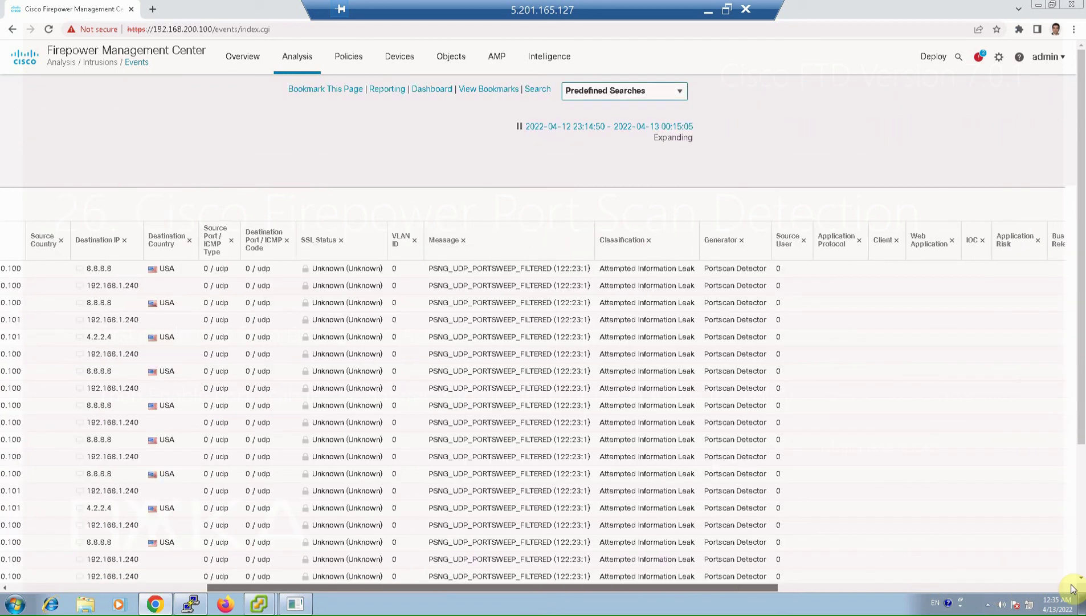